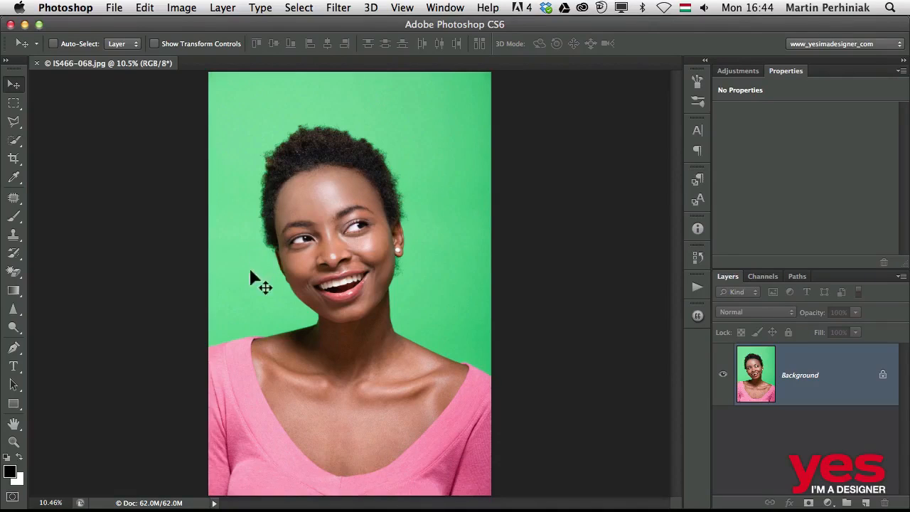
# Open Color Range and sample the green background beside the woman's hair, keeping the dialog clear of the portrait
pyautogui.moveTo(347, 216); pyautogui.dragTo(383, 215)
pyautogui.moveTo(305, 197); pyautogui.dragTo(326, 241)
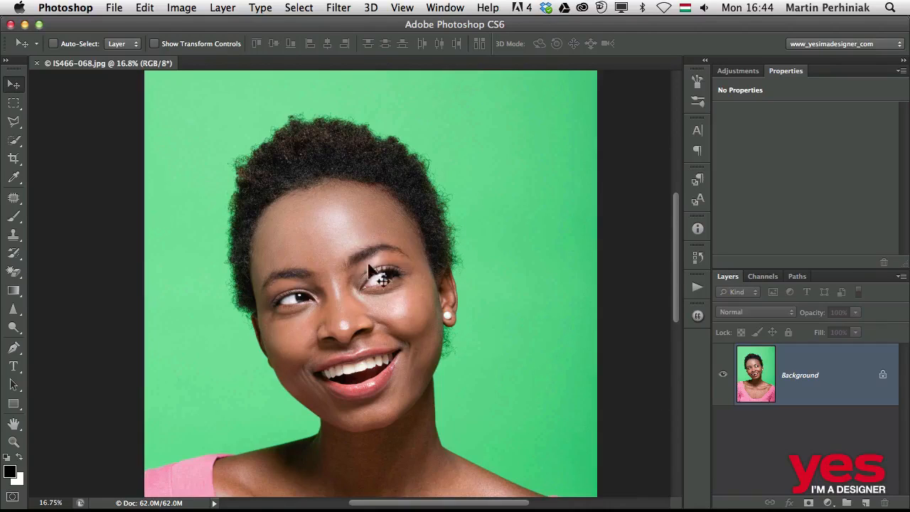
pyautogui.scroll(-3, 362, 268)
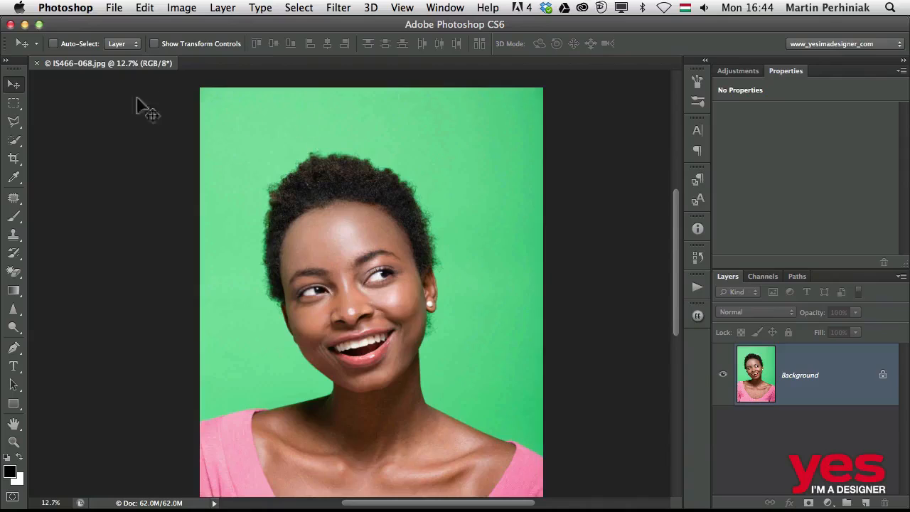
pyautogui.click(302, 12)
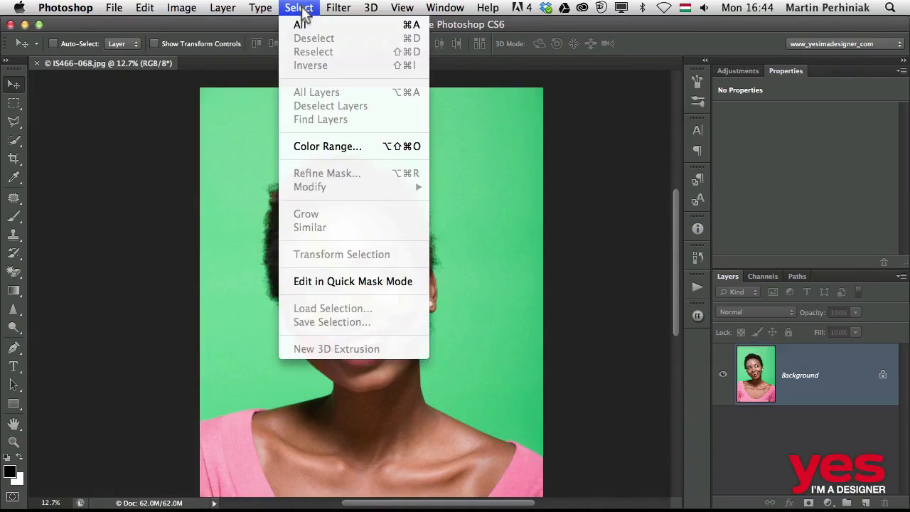
pyautogui.click(310, 147)
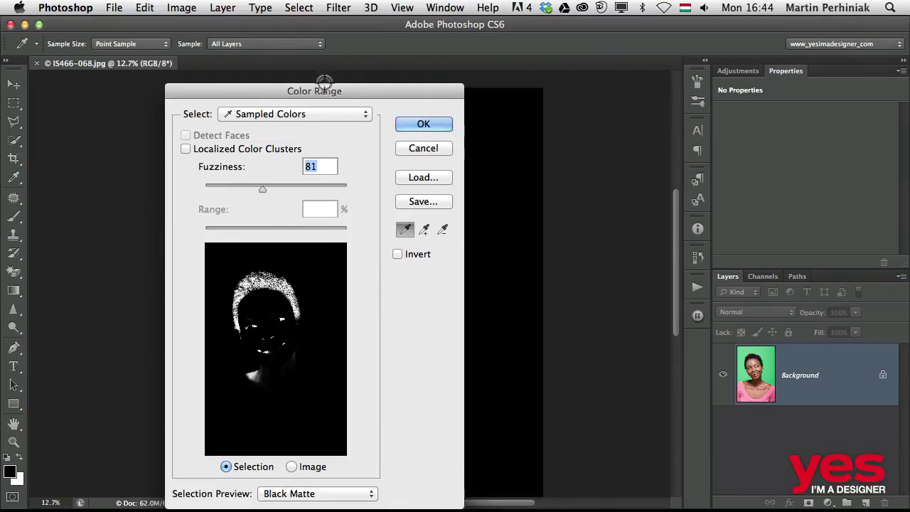
pyautogui.moveTo(324, 88); pyautogui.dragTo(724, 80)
pyautogui.click(483, 160)
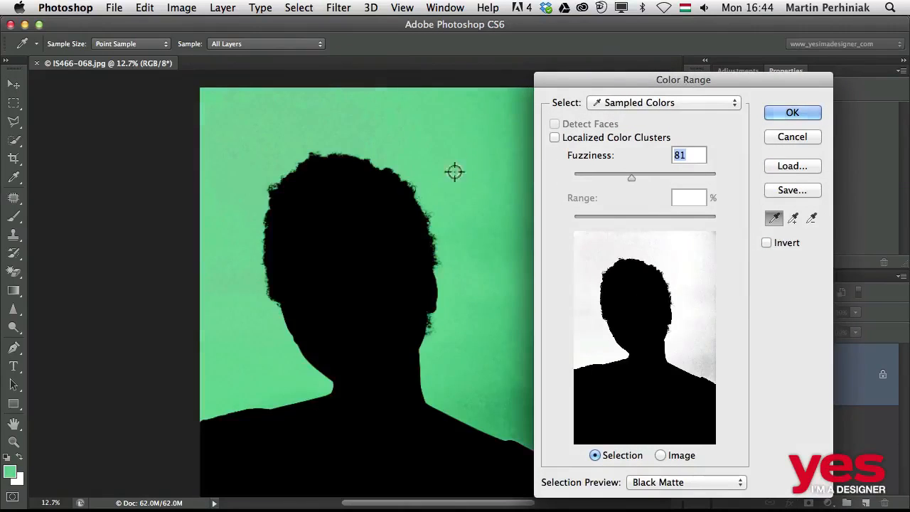
pyautogui.moveTo(587, 78); pyautogui.dragTo(644, 56)
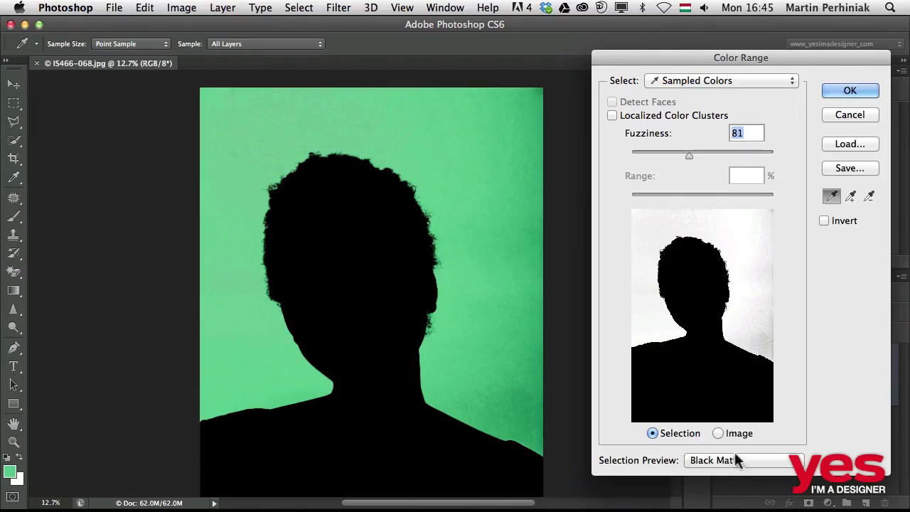
# Compare the Image and Selection thumbnails and the None and Grayscale selection previews, ending on Black Matte
pyautogui.click(718, 434)
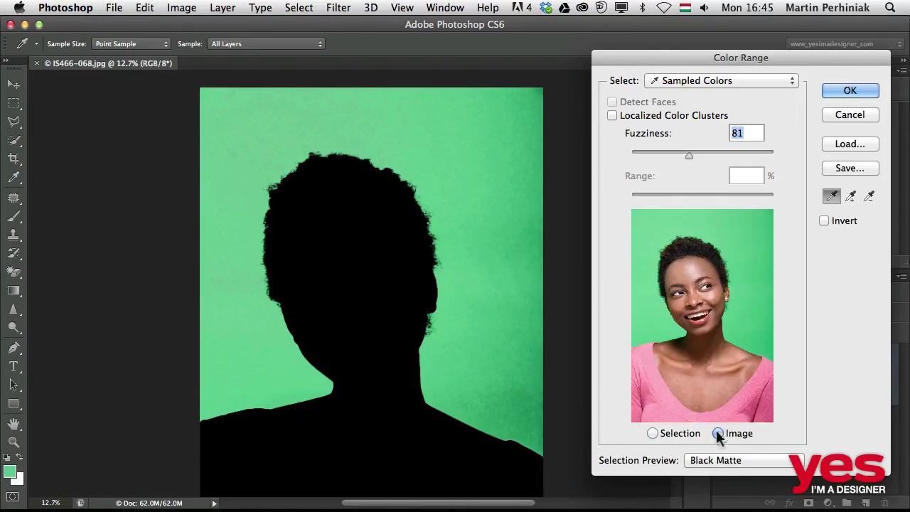
pyautogui.click(681, 435)
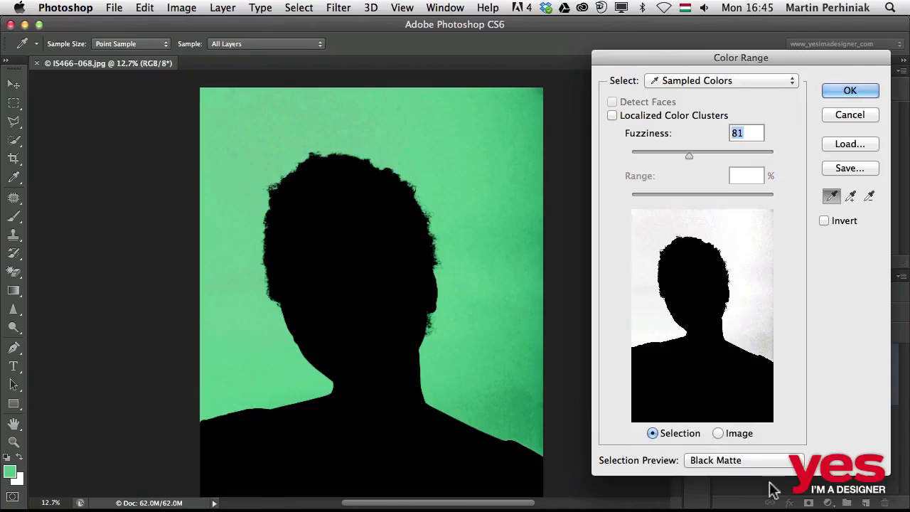
pyautogui.click(718, 461)
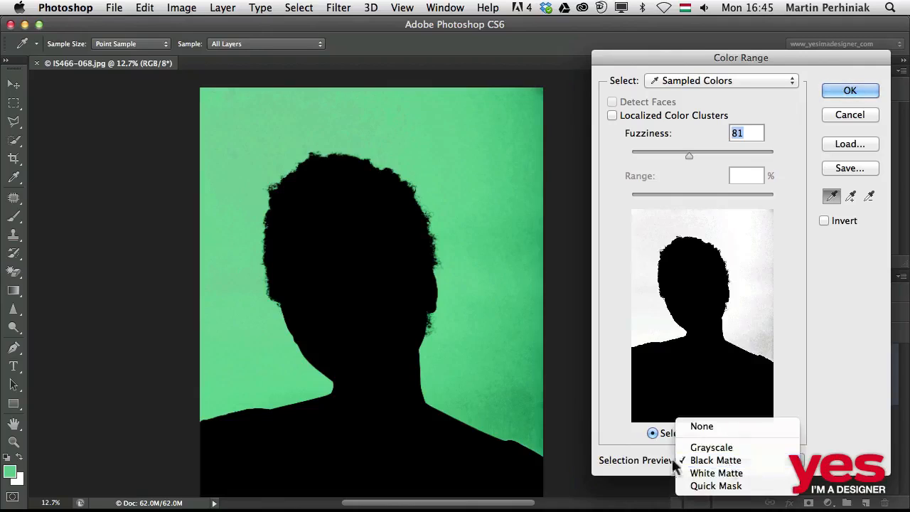
pyautogui.click(707, 427)
pyautogui.click(708, 462)
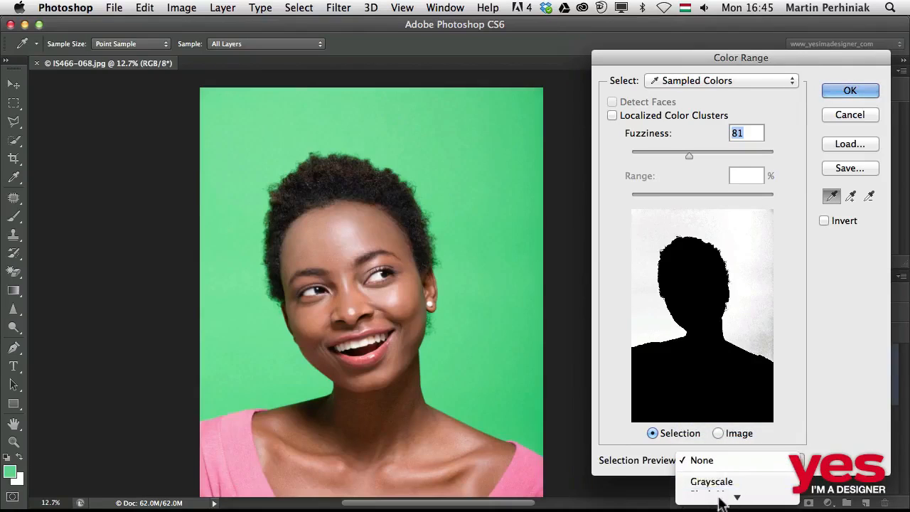
pyautogui.click(719, 460)
pyautogui.click(710, 459)
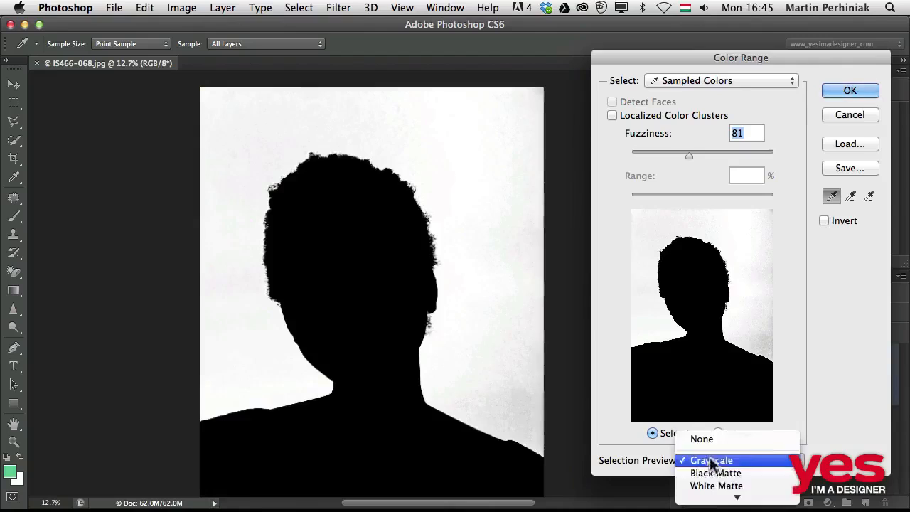
pyautogui.click(719, 474)
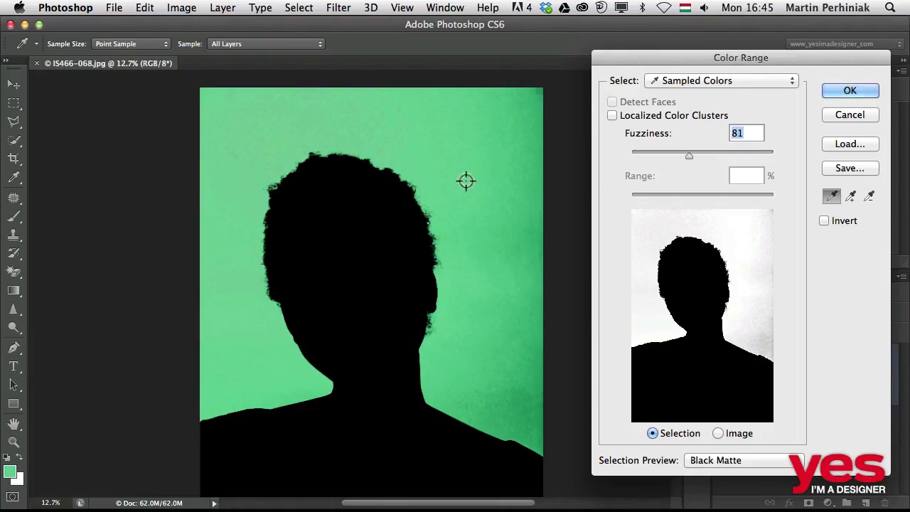
# Add the darker green above the right shoulder and the lighter greens above the head to the sampled colors
pyautogui.keyDown('shift'); pyautogui.click(513, 389); pyautogui.keyUp('shift')
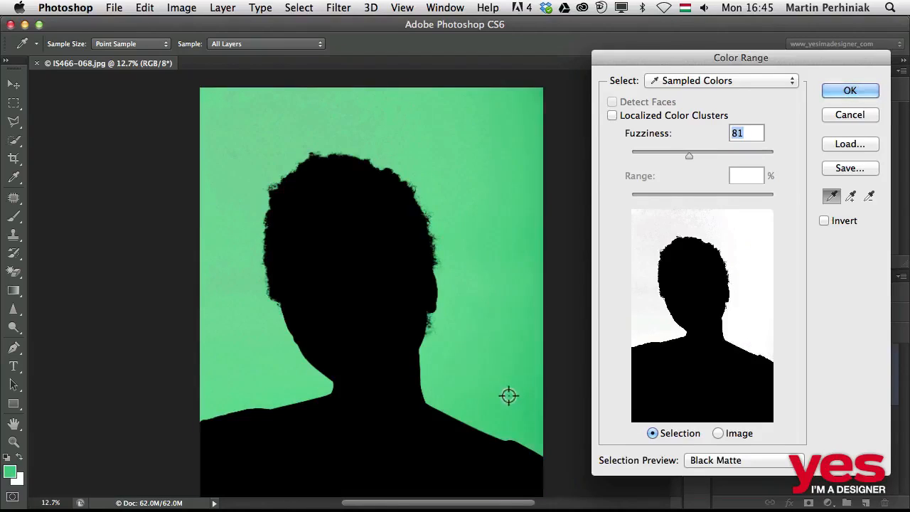
pyautogui.keyDown('shift'); pyautogui.click(365, 128); pyautogui.keyUp('shift')
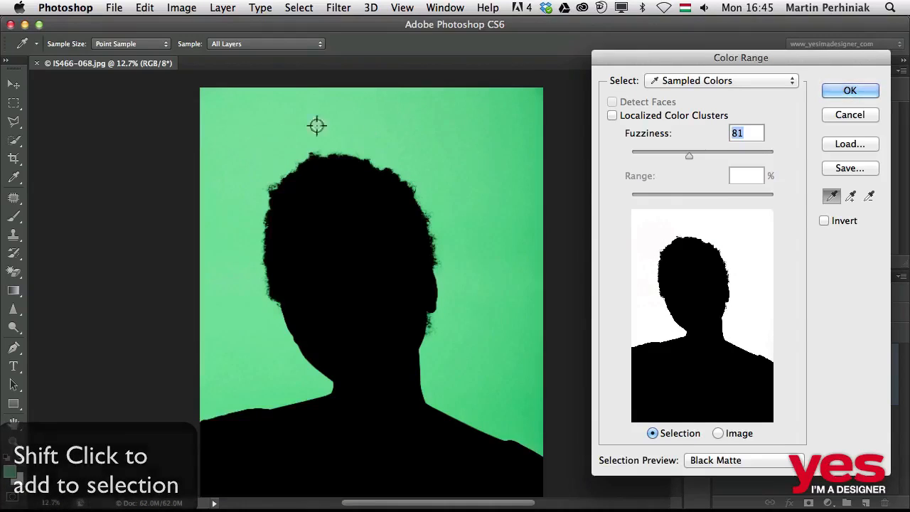
pyautogui.moveTo(376, 116); pyautogui.dragTo(247, 131)
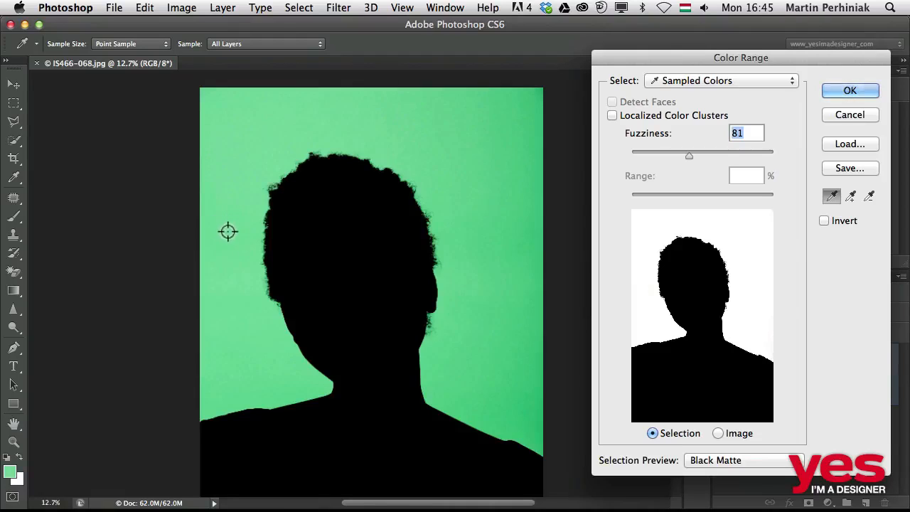
# Raise the fuzziness to 147 and on to 170, checking the hair edges and face, and apply the Color Range selection
pyautogui.moveTo(687, 153); pyautogui.dragTo(737, 154)
pyautogui.press('super+space')
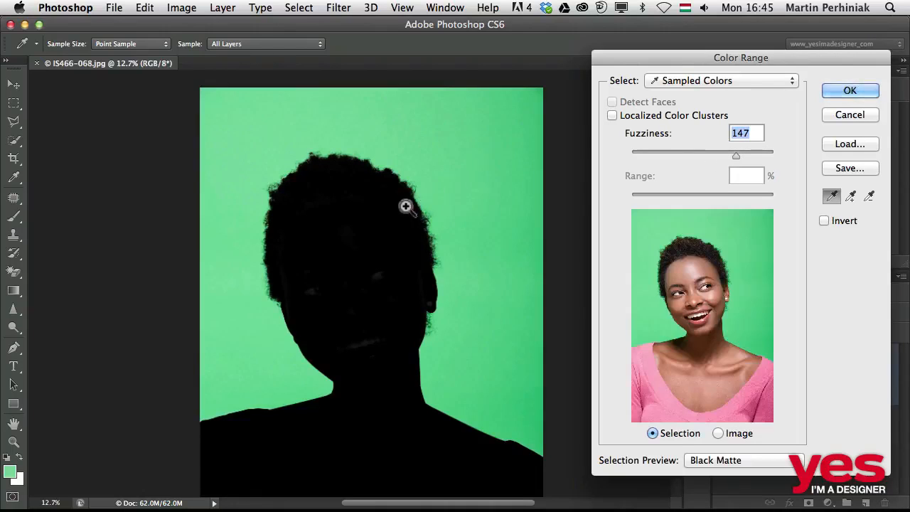
pyautogui.moveTo(411, 208); pyautogui.dragTo(483, 209)
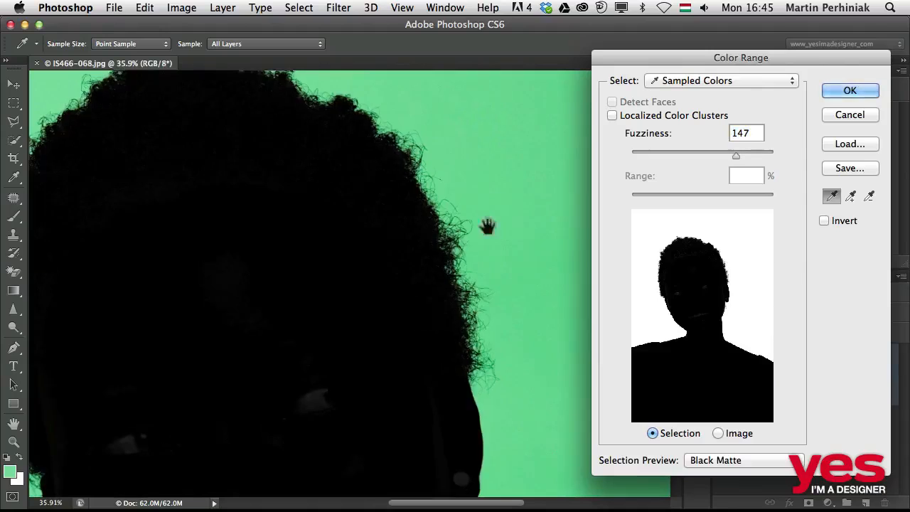
pyautogui.moveTo(426, 223); pyautogui.dragTo(473, 223)
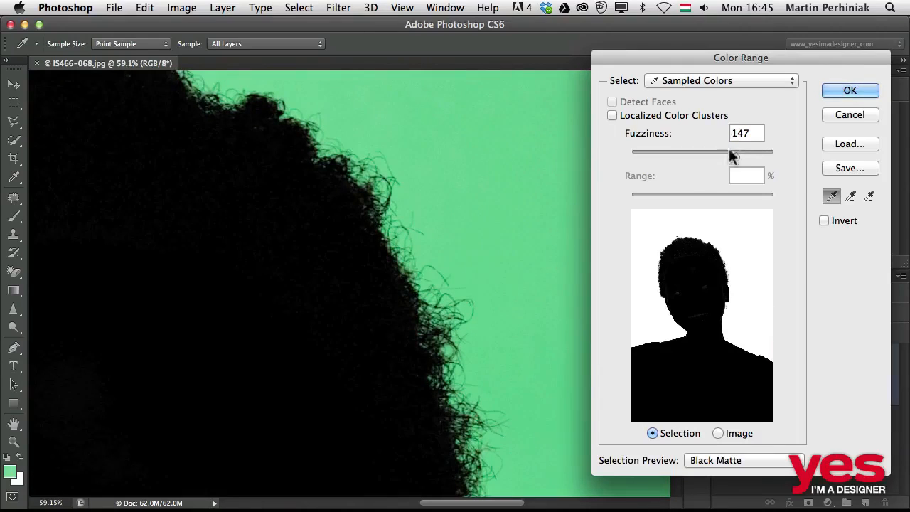
pyautogui.moveTo(728, 149); pyautogui.dragTo(752, 157)
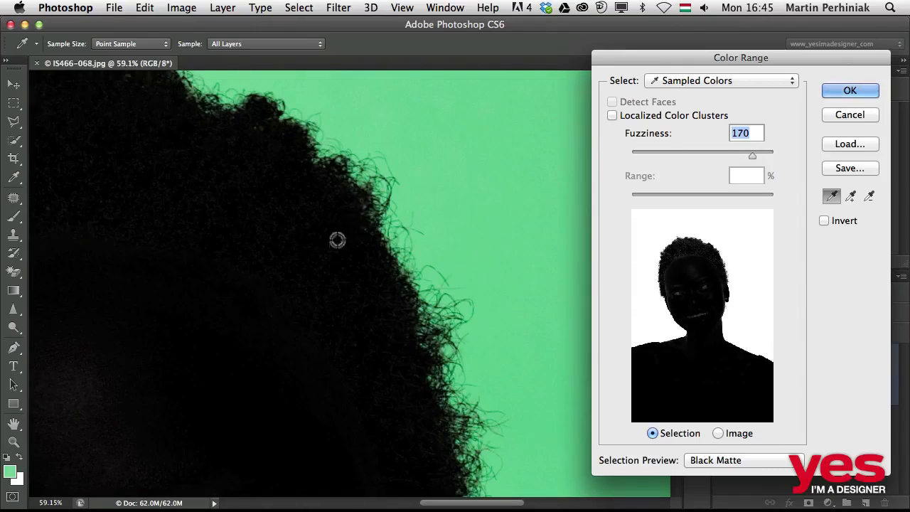
pyautogui.moveTo(248, 318); pyautogui.dragTo(426, 239)
pyautogui.moveTo(407, 271); pyautogui.dragTo(337, 295)
pyautogui.moveTo(329, 341); pyautogui.dragTo(320, 164)
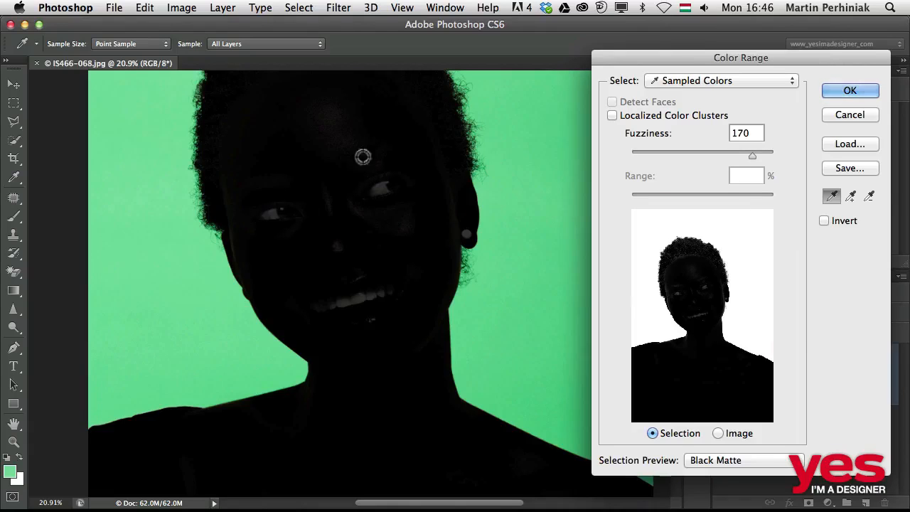
pyautogui.moveTo(472, 151); pyautogui.dragTo(468, 192)
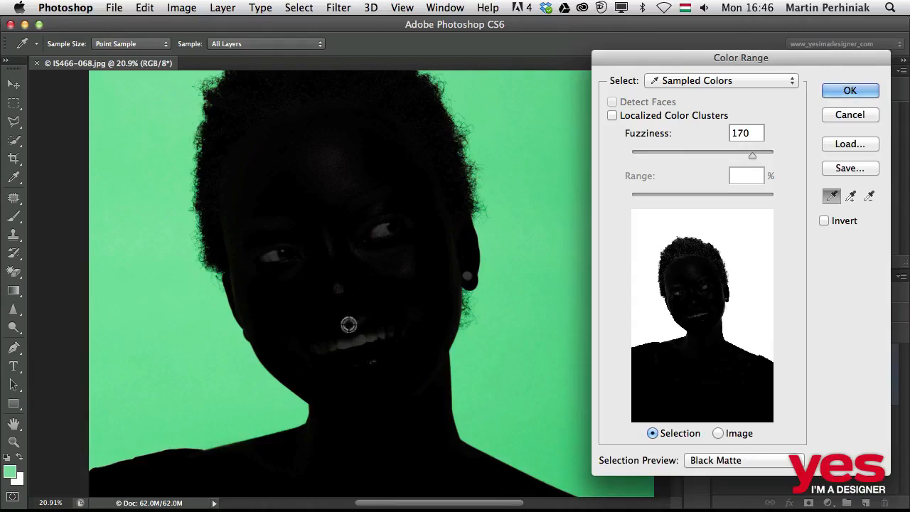
pyautogui.click(848, 93)
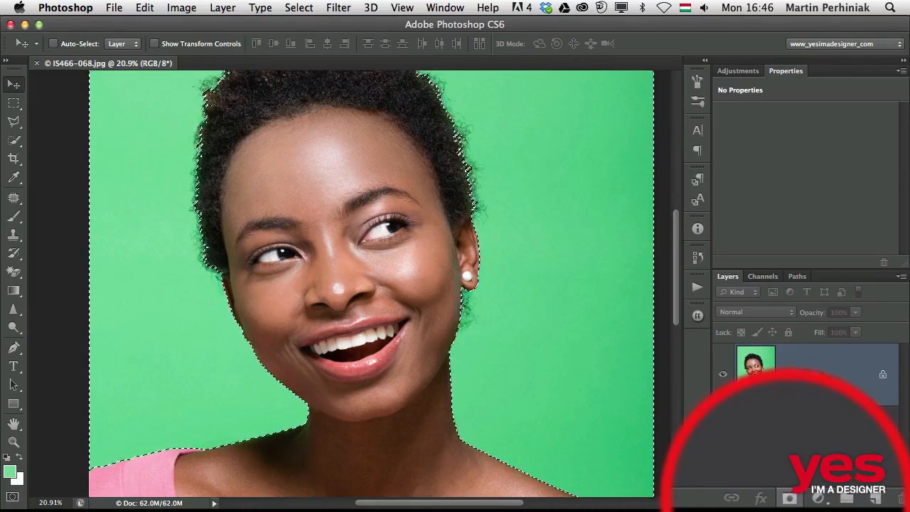
# Add a layer mask from the background selection and invert it to show the woman instead of the green
pyautogui.click(808, 503)
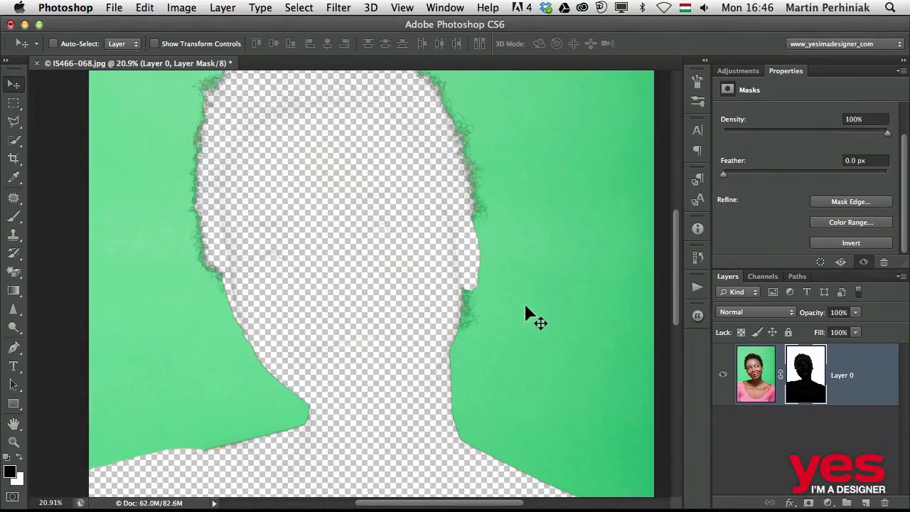
pyautogui.moveTo(528, 309); pyautogui.dragTo(508, 291)
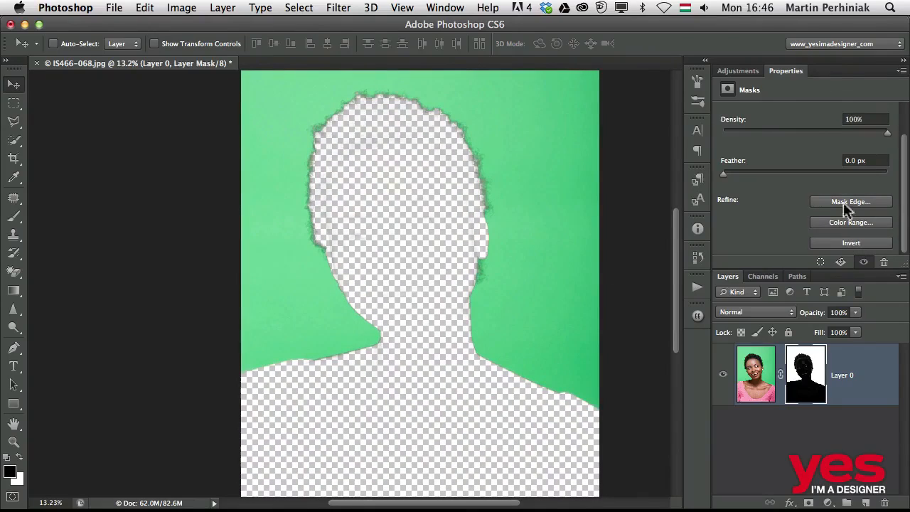
pyautogui.click(848, 245)
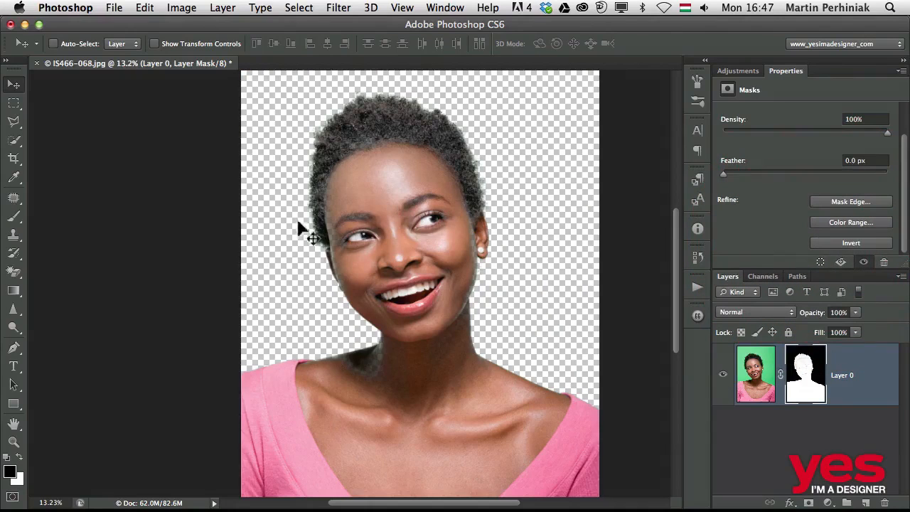
# Examine the cutout's hair, face and neck for transparency, and check the same areas in the layer mask view
pyautogui.moveTo(335, 180); pyautogui.dragTo(390, 158)
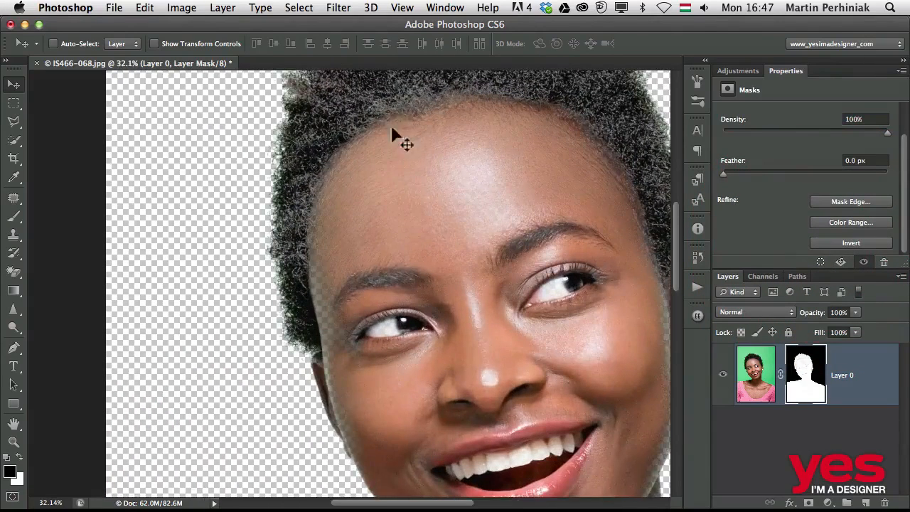
pyautogui.moveTo(389, 122); pyautogui.dragTo(370, 211)
pyautogui.moveTo(367, 365); pyautogui.dragTo(328, 229)
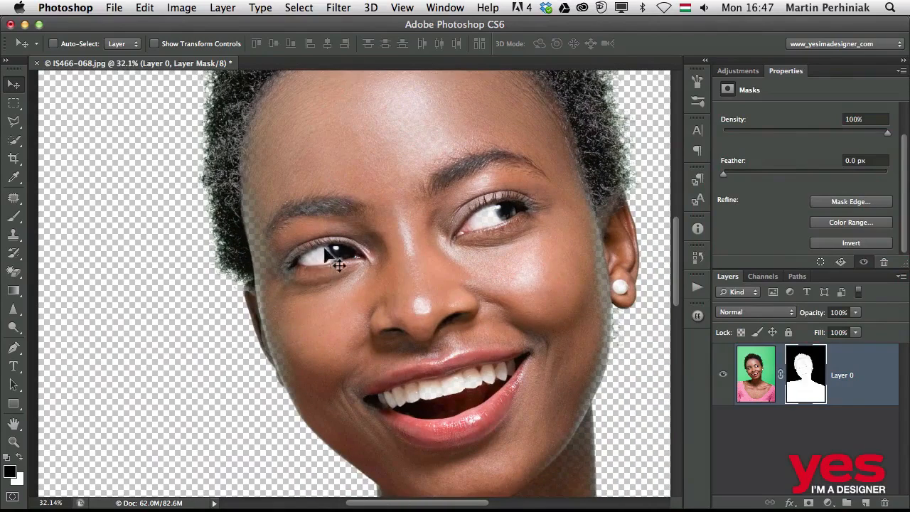
pyautogui.moveTo(305, 329); pyautogui.dragTo(290, 173)
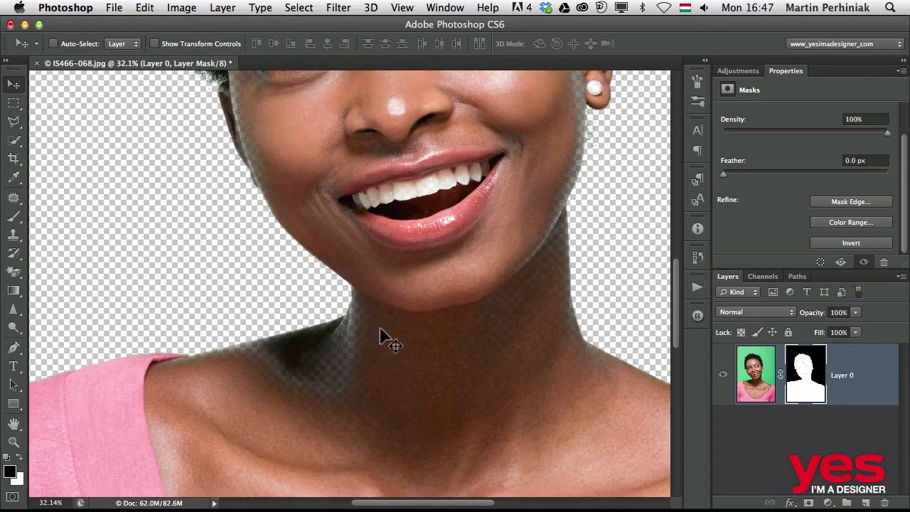
pyautogui.keyDown('alt'); pyautogui.click(803, 387); pyautogui.keyUp('alt')
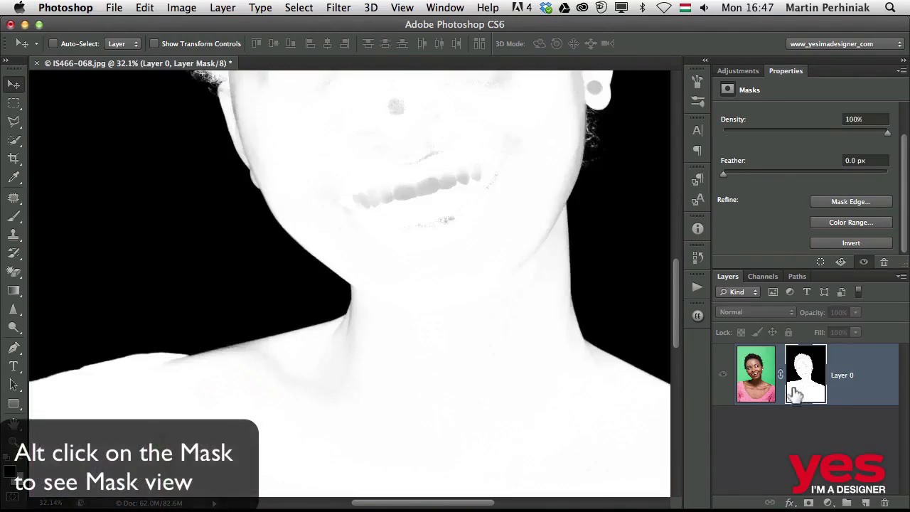
pyautogui.moveTo(458, 154); pyautogui.dragTo(491, 386)
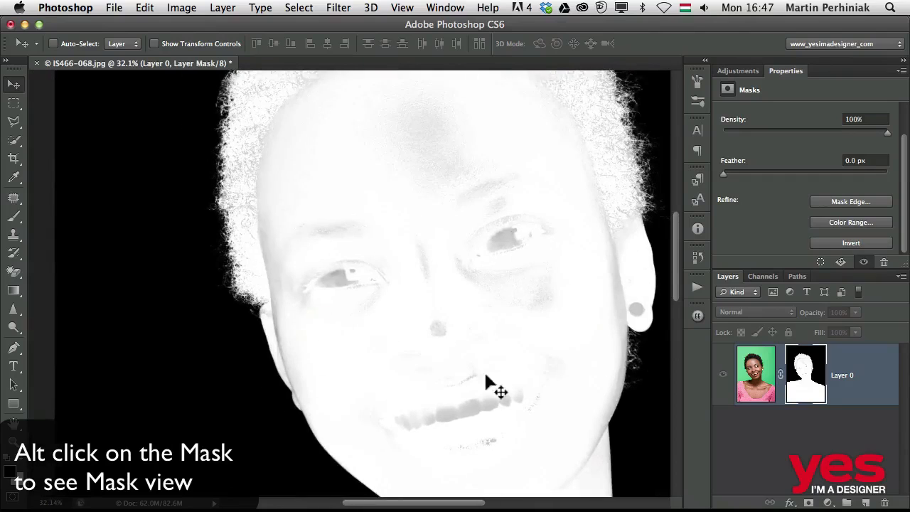
pyautogui.moveTo(262, 278); pyautogui.dragTo(241, 369)
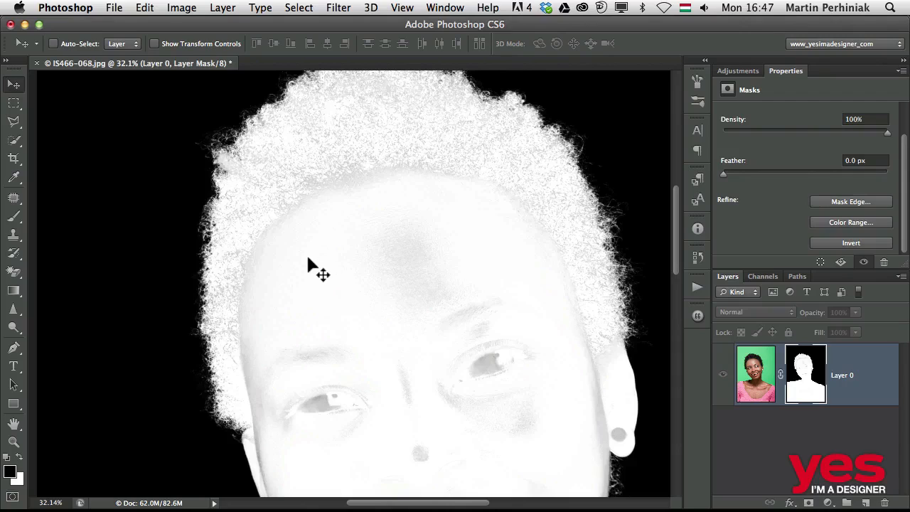
# Undo the layer mask and the Color Range selection to restore the original Background layer
pyautogui.press('super+i')
pyautogui.press('alt+super+z')
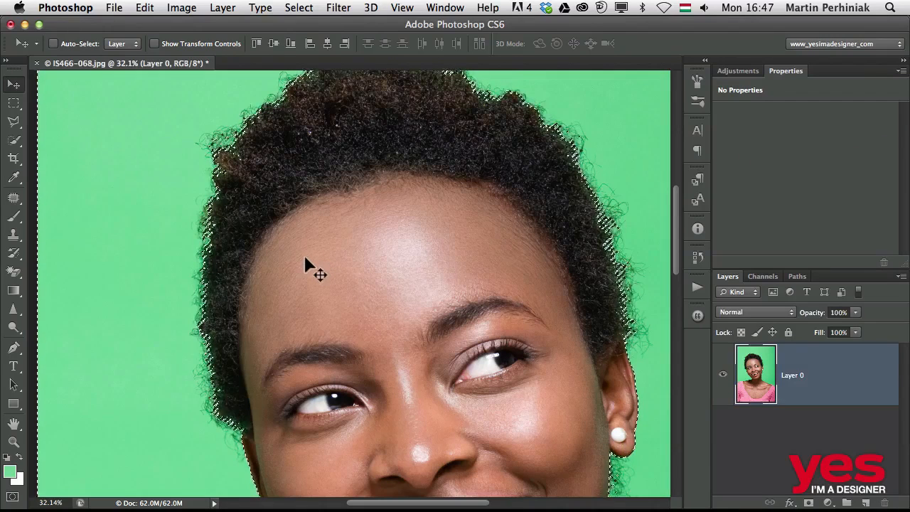
pyautogui.press('alt+super+z')
pyautogui.press('alt+super+z')
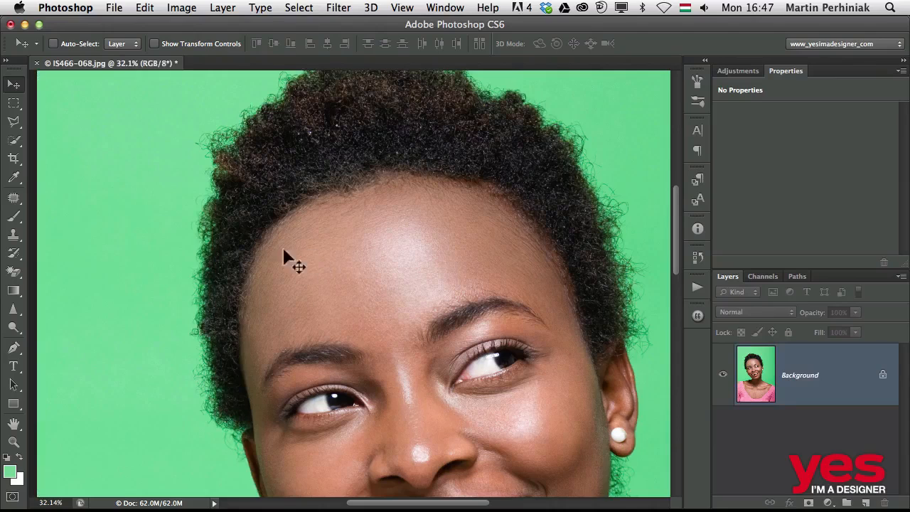
# Start a new Color Range selection, reduce the fuzziness to 146 and sample the green background beside the woman's neck
pyautogui.click(226, 10)
pyautogui.moveTo(295, 14)
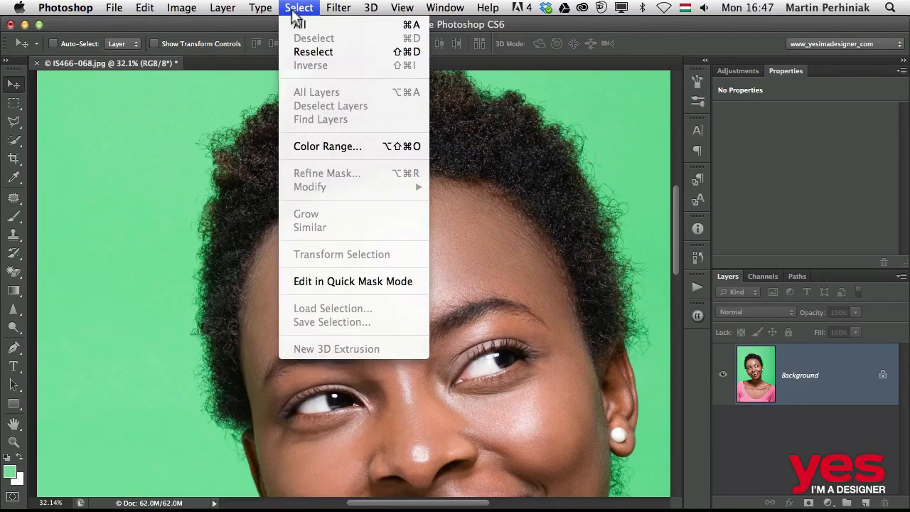
pyautogui.click(327, 144)
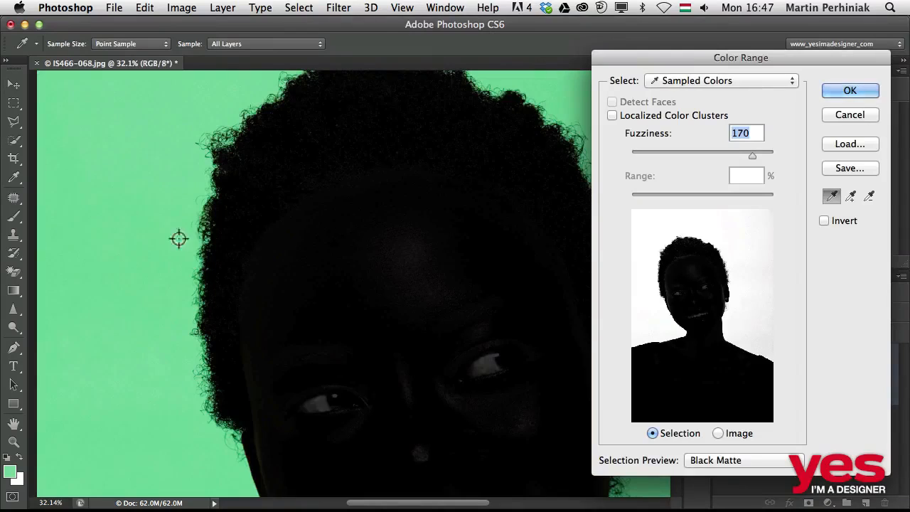
pyautogui.moveTo(747, 154); pyautogui.dragTo(735, 154)
pyautogui.moveTo(431, 238); pyautogui.dragTo(324, 236)
pyautogui.click(506, 350)
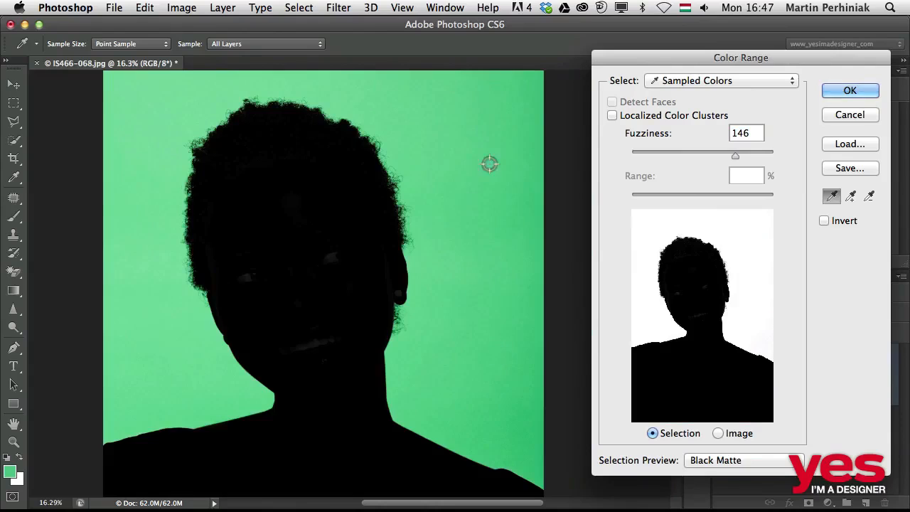
pyautogui.moveTo(377, 178); pyautogui.dragTo(465, 258)
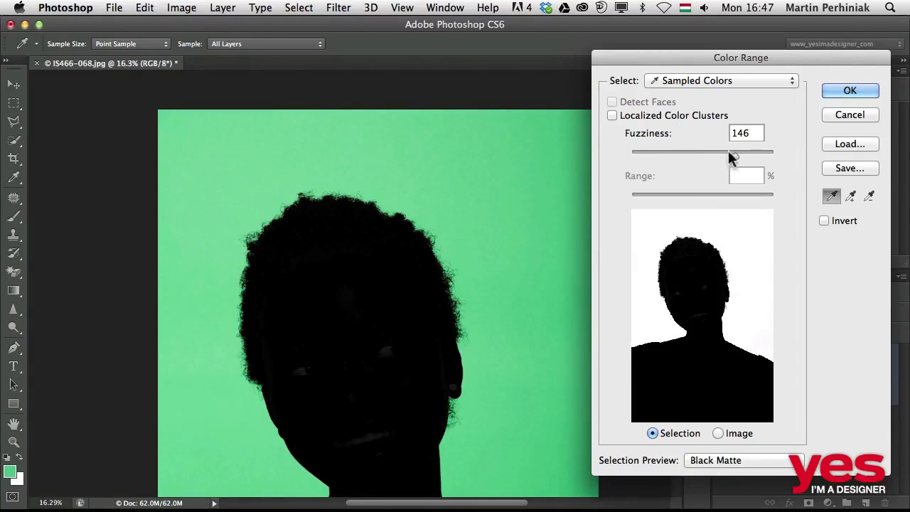
# Lower the fuzziness to 117, check the black matte preview around the hair and face, and apply the Color Range selection
pyautogui.moveTo(728, 151); pyautogui.dragTo(715, 151)
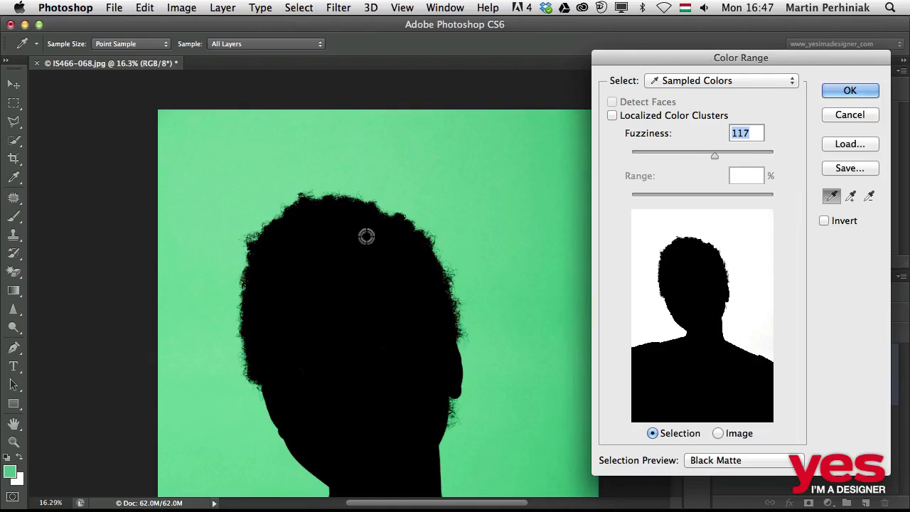
pyautogui.moveTo(366, 236); pyautogui.dragTo(336, 153)
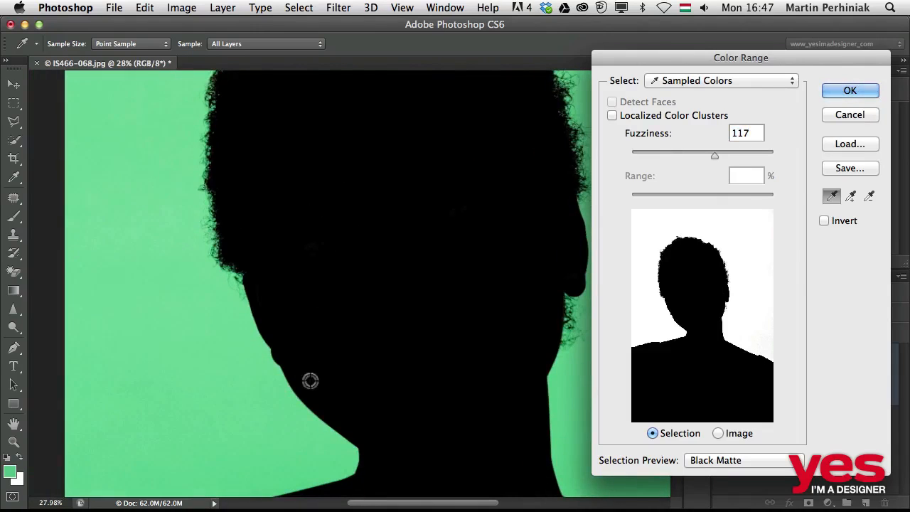
pyautogui.click(851, 91)
# Add a layer mask from the new background selection and invert it to keep the woman instead of the green
pyautogui.moveTo(482, 266); pyautogui.dragTo(508, 261)
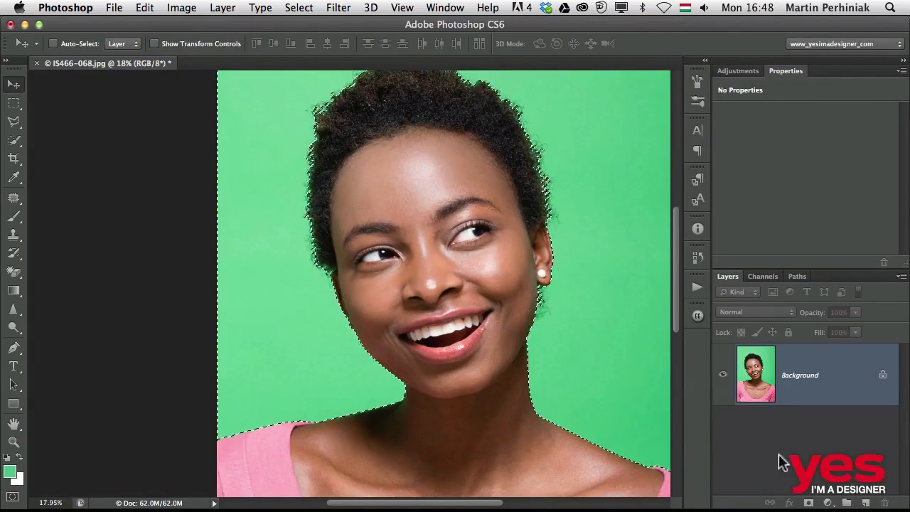
pyautogui.click(808, 503)
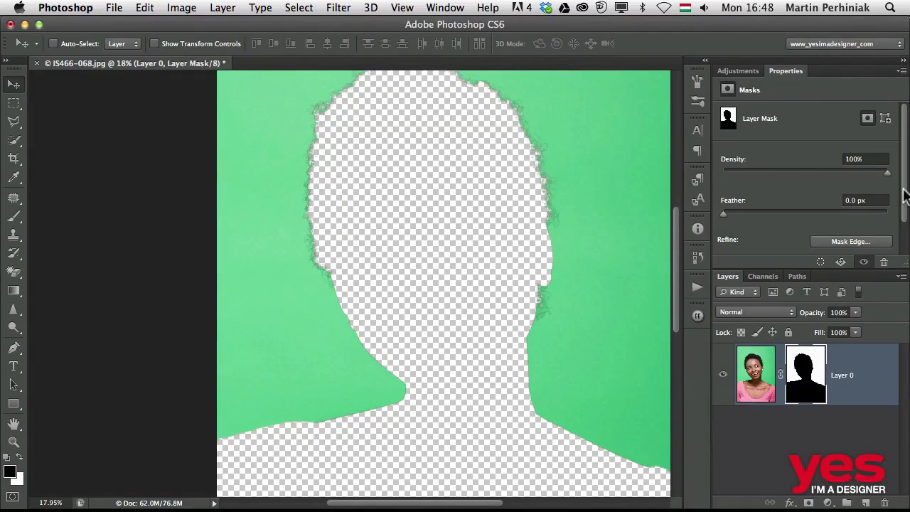
pyautogui.scroll(-2, 900, 217)
pyautogui.click(859, 242)
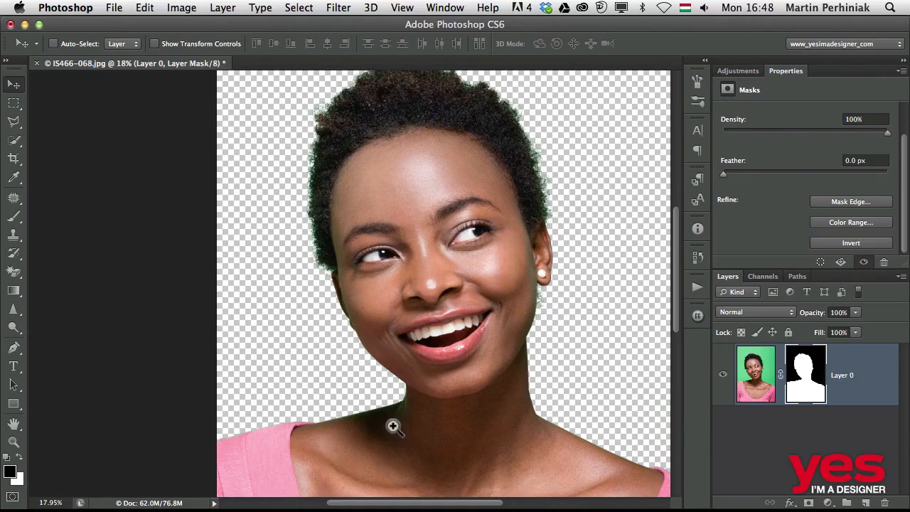
# Inspect the cutout's face and hair edges, add a new layer beneath the masked layer and fill it with white
pyautogui.moveTo(393, 426); pyautogui.dragTo(460, 410)
pyautogui.scroll(10, 377, 199)
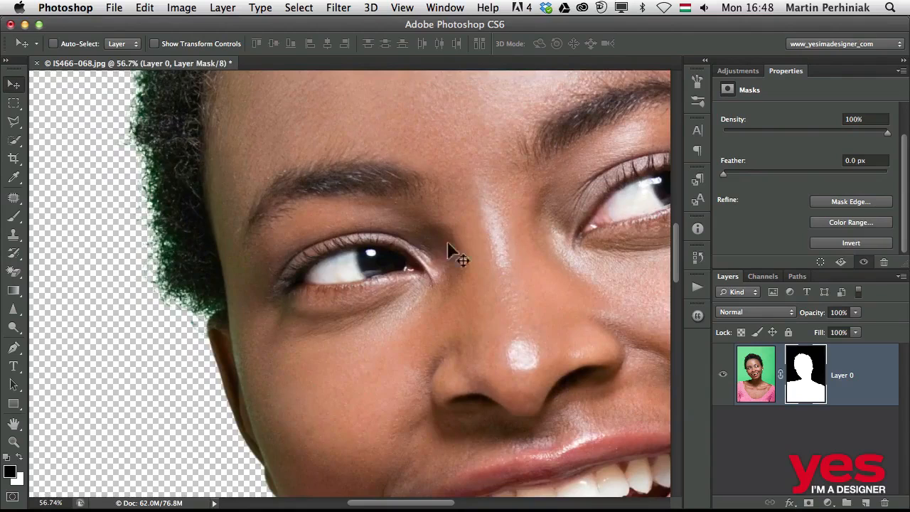
pyautogui.moveTo(459, 253); pyautogui.dragTo(376, 270)
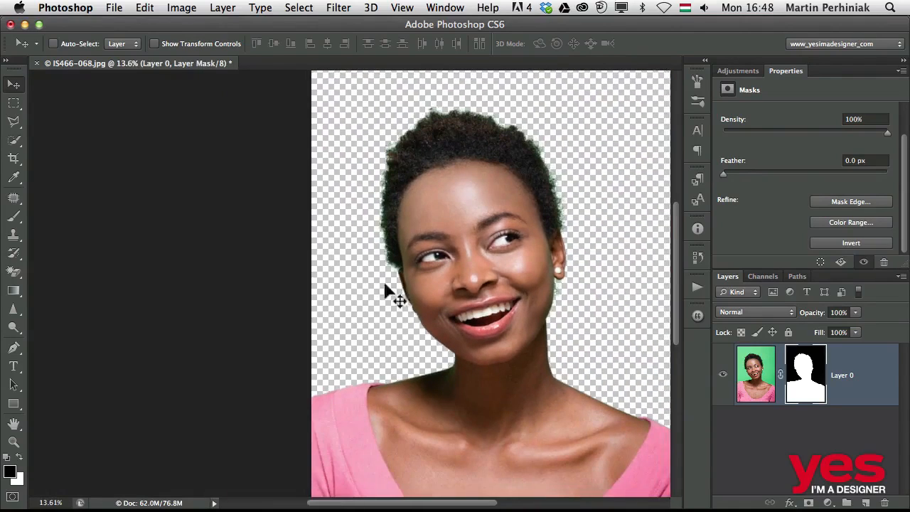
pyautogui.moveTo(467, 297); pyautogui.dragTo(356, 316)
pyautogui.moveTo(358, 315); pyautogui.dragTo(385, 309)
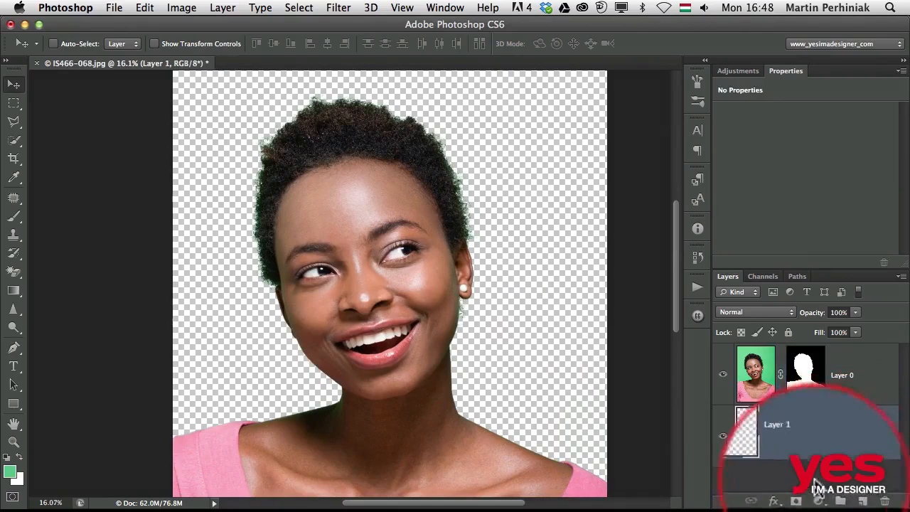
pyautogui.press('super+BackSpace')
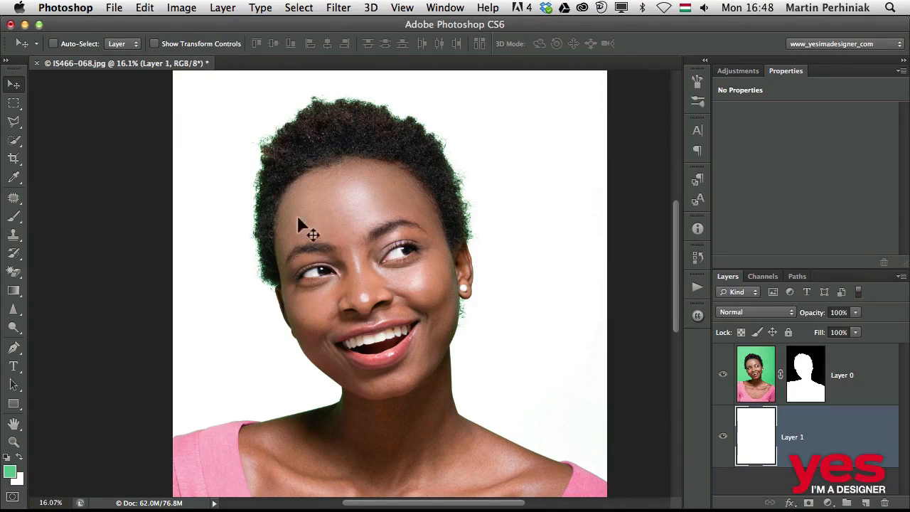
# Check the green fringe in the hair against white, and open Refine Mask for the woman's layer mask beside the portrait
pyautogui.moveTo(459, 196); pyautogui.dragTo(530, 199)
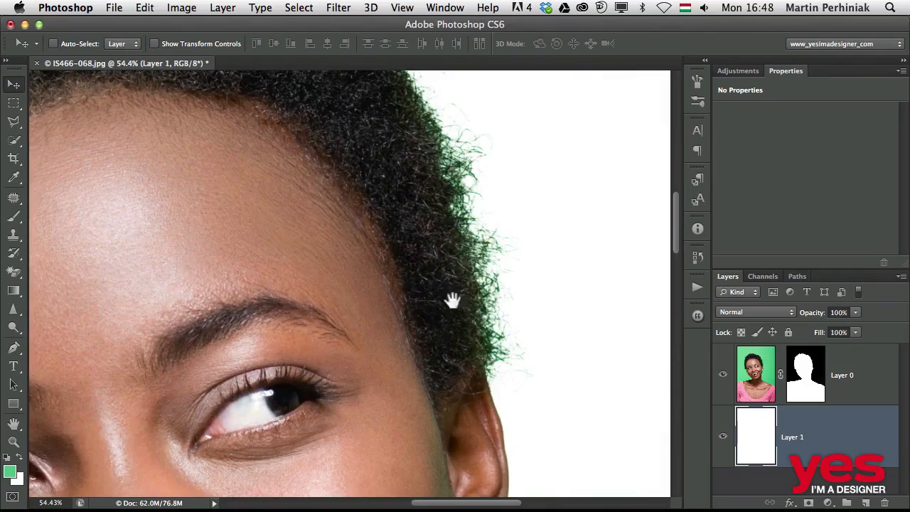
pyautogui.moveTo(449, 299); pyautogui.dragTo(414, 265)
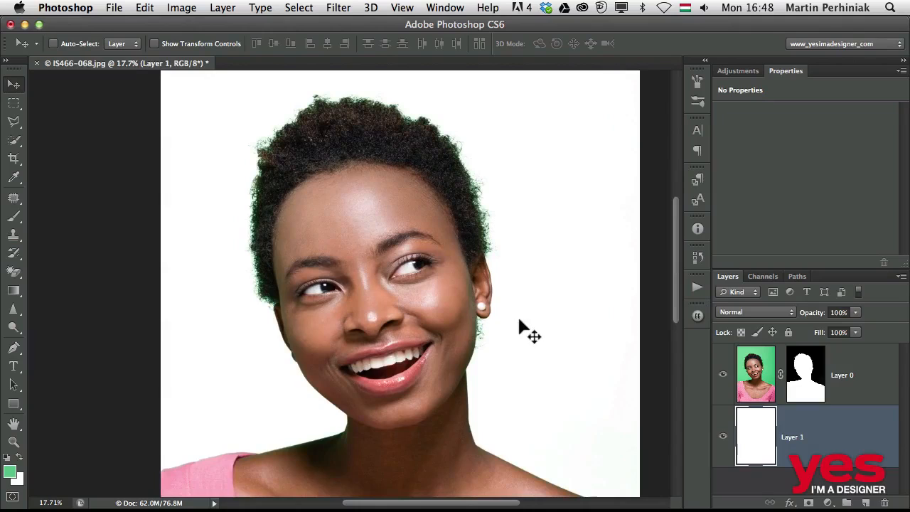
pyautogui.click(804, 377)
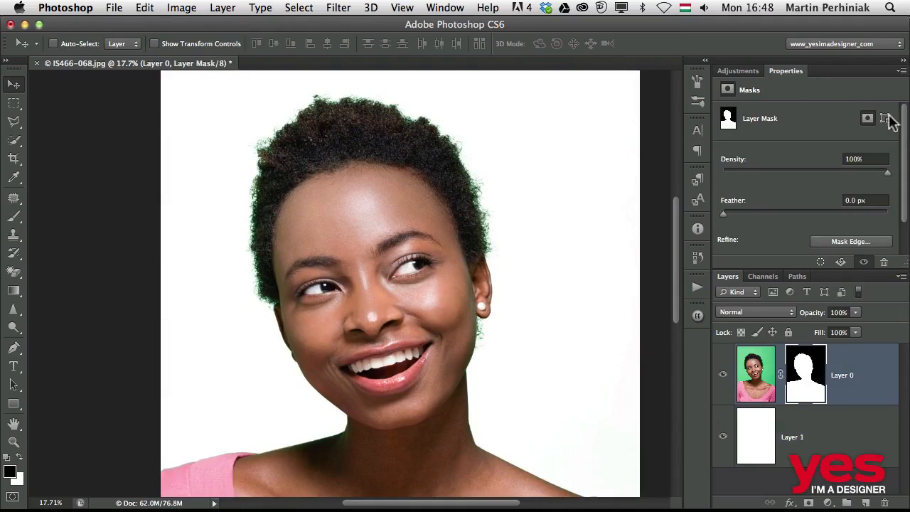
pyautogui.scroll(-3, 905, 139)
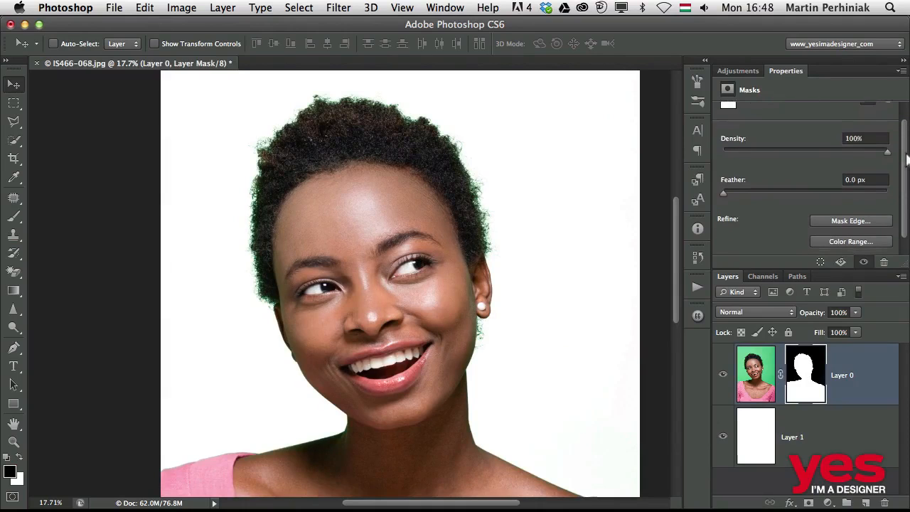
pyautogui.click(829, 205)
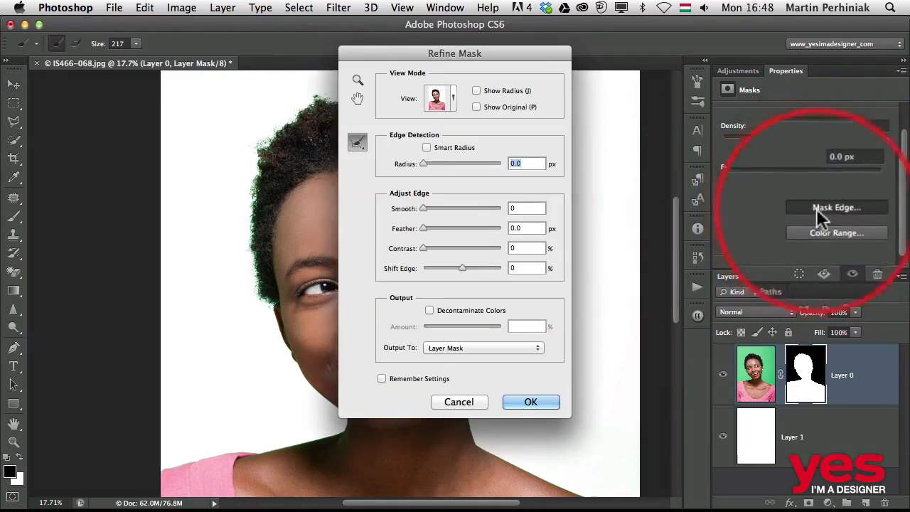
pyautogui.moveTo(401, 55); pyautogui.dragTo(596, 86)
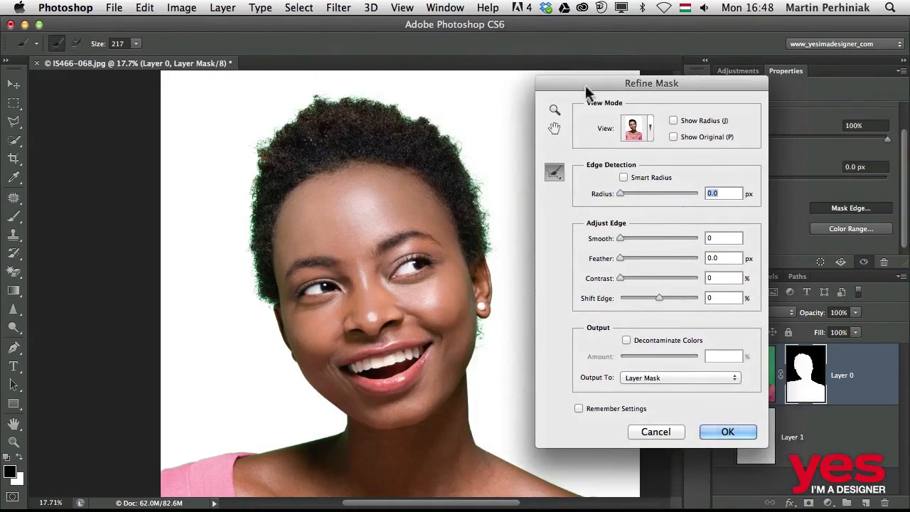
# Preview the cutout with the On Black and On Layers view modes, and set the Refine Mask view to On White
pyautogui.moveTo(443, 198); pyautogui.dragTo(459, 200)
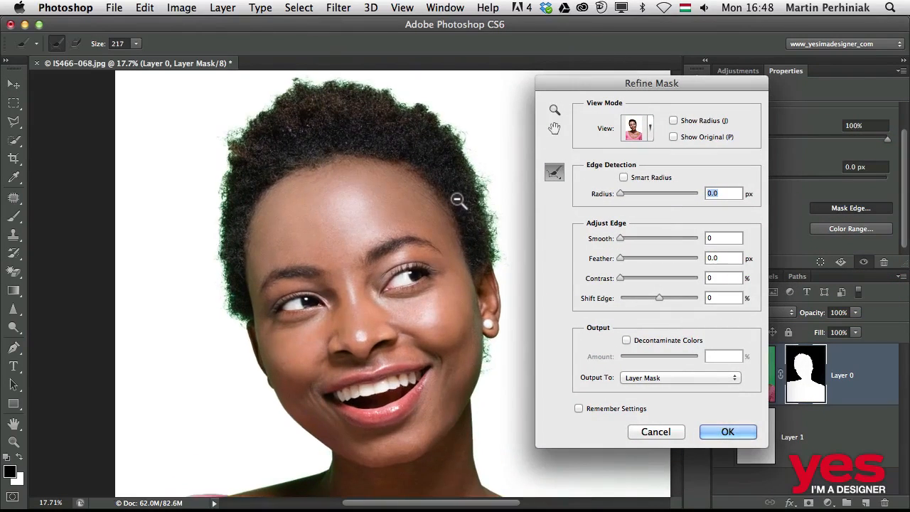
pyautogui.click(650, 130)
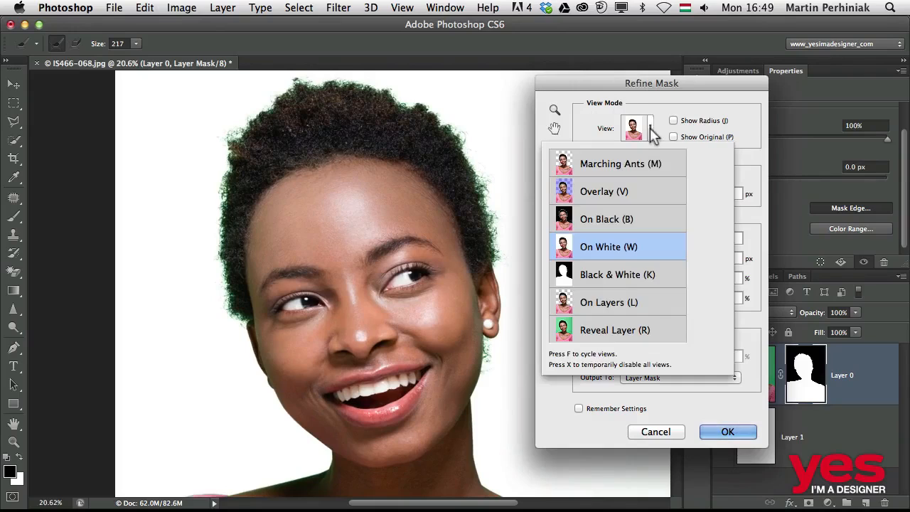
pyautogui.click(596, 219)
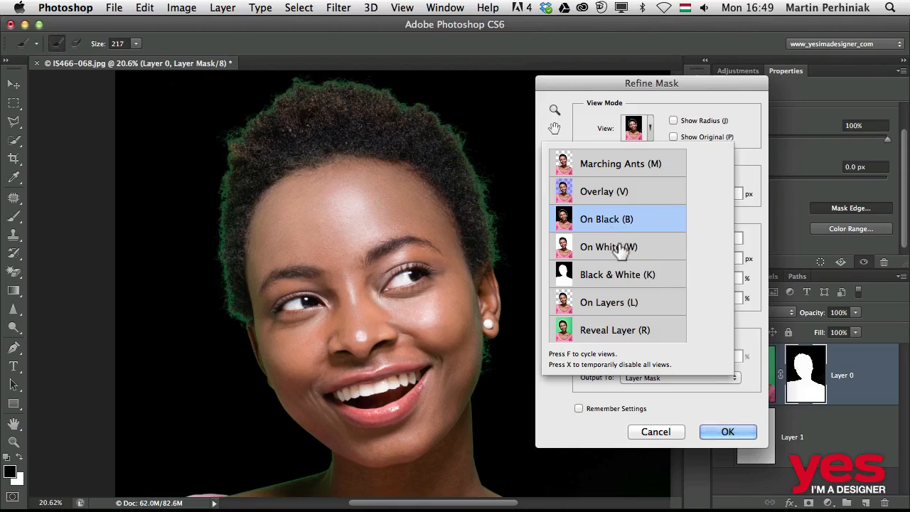
pyautogui.click(623, 306)
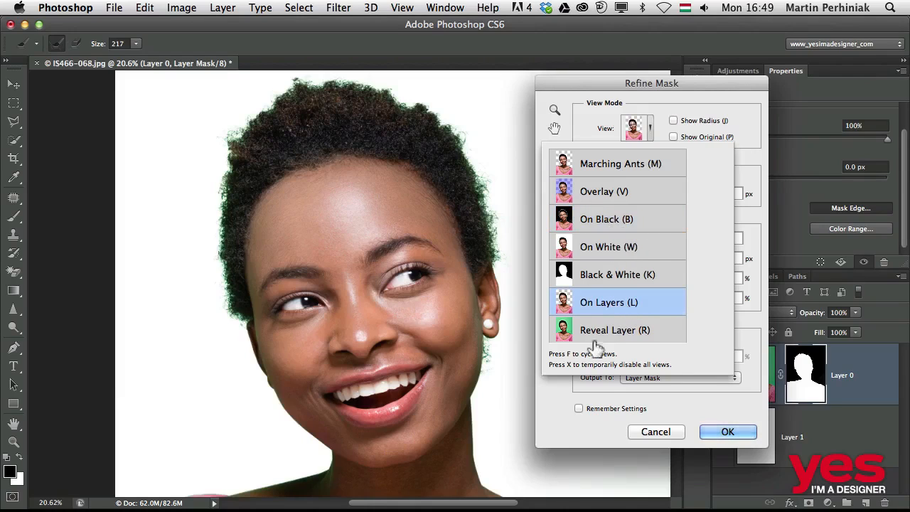
pyautogui.click(605, 249)
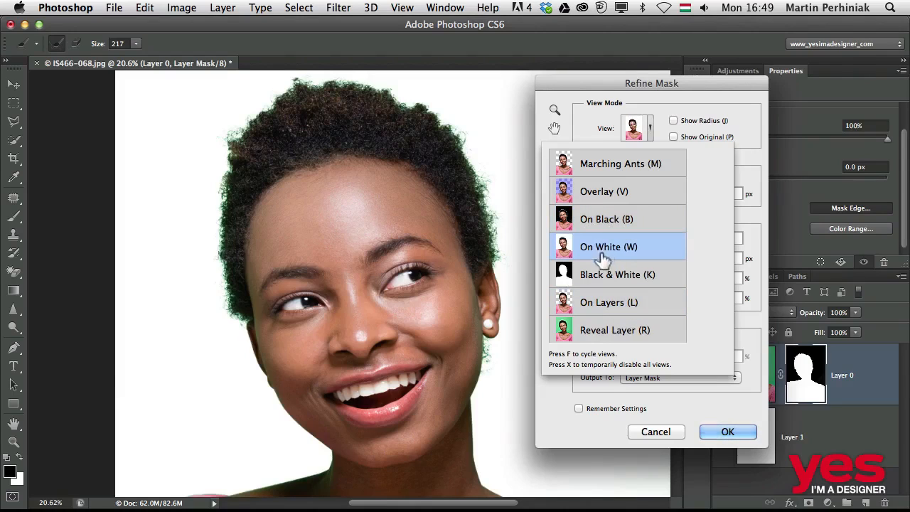
pyautogui.click(687, 397)
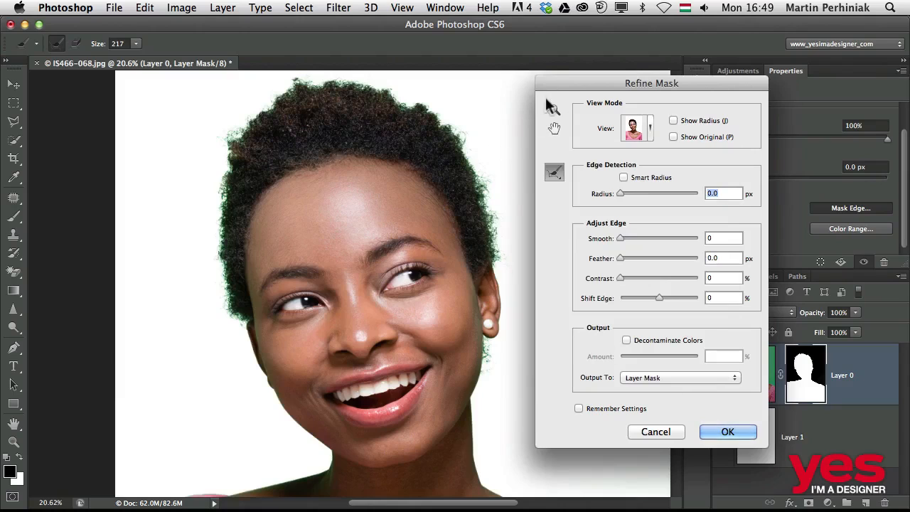
# Enable Smart Radius and set the edge detection radius to 10.9 px
pyautogui.click(624, 177)
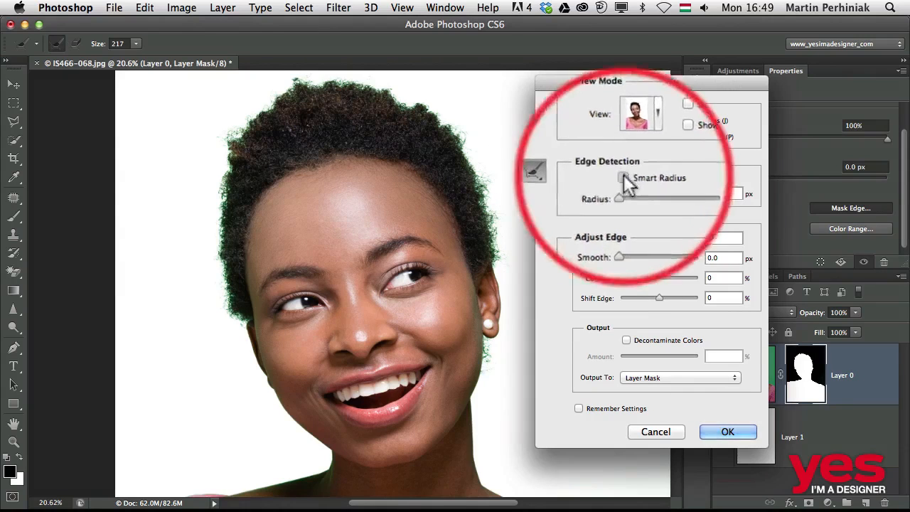
pyautogui.moveTo(620, 192); pyautogui.dragTo(653, 193)
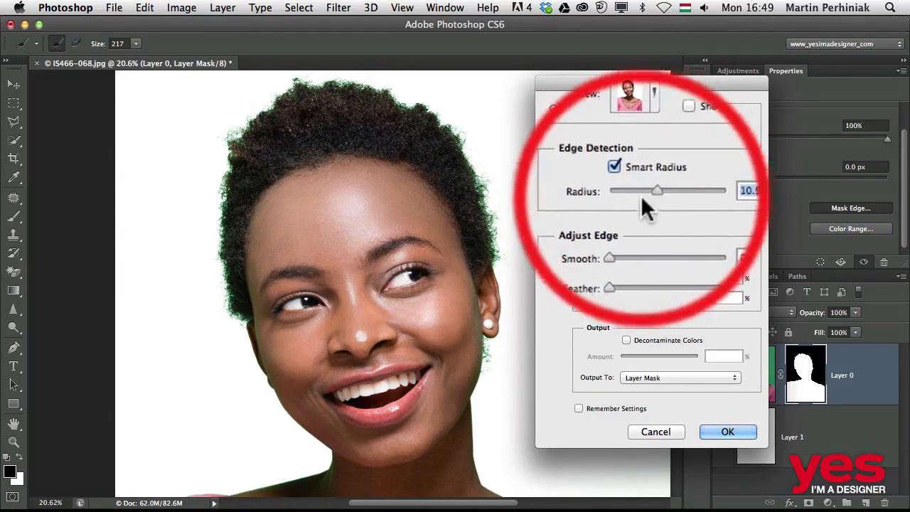
pyautogui.moveTo(488, 178)
pyautogui.mouseDown()
pyautogui.moveTo(530, 183)
pyautogui.moveTo(355, 230)
pyautogui.mouseUp()
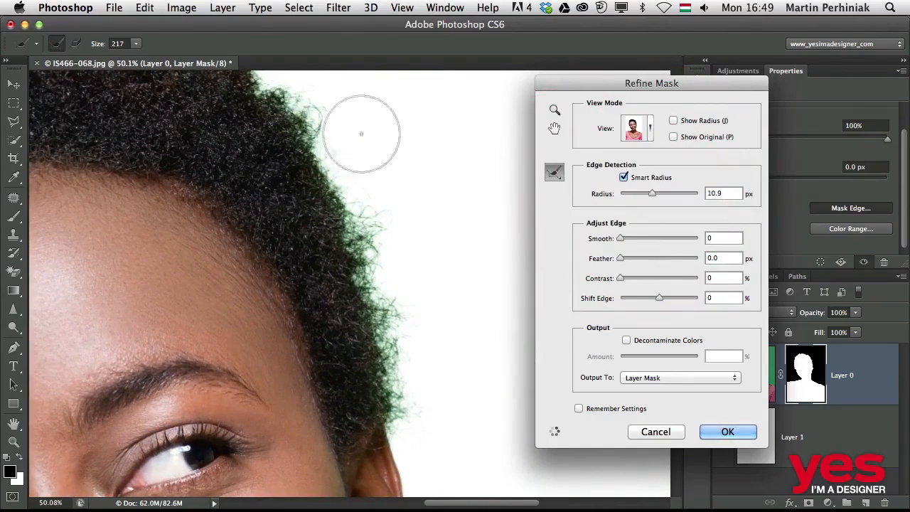
# Compare the refined hair edges with the original mask along the side and top of the head using Show Original
pyautogui.click(673, 136)
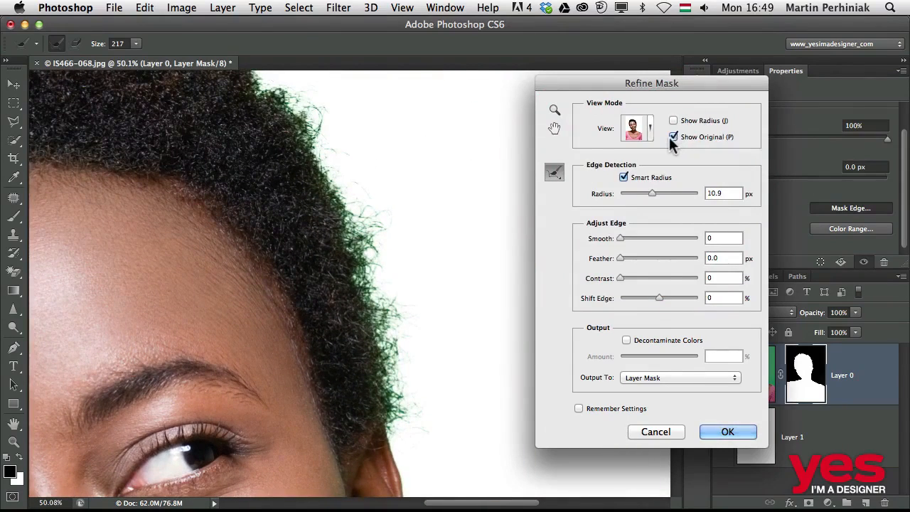
pyautogui.click(674, 137)
pyautogui.moveTo(359, 128)
pyautogui.mouseDown()
pyautogui.moveTo(431, 244)
pyautogui.moveTo(366, 223)
pyautogui.mouseUp()
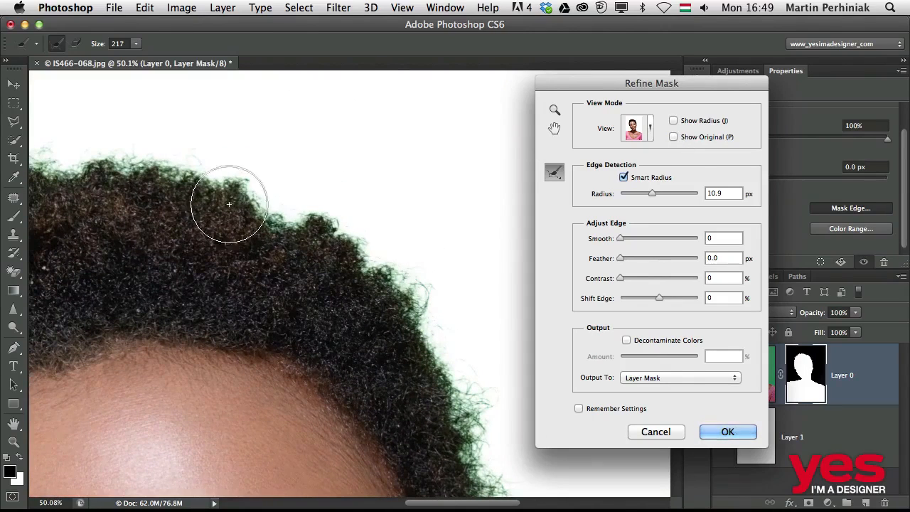
pyautogui.click(674, 137)
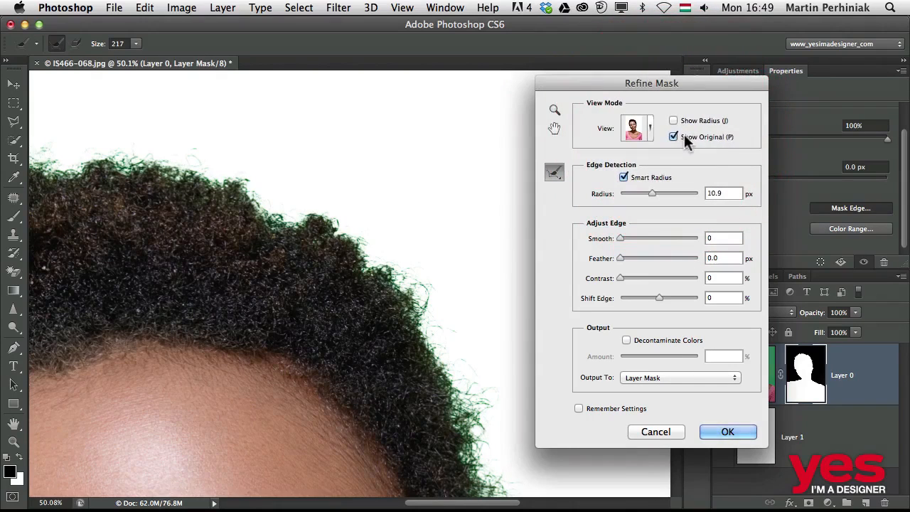
pyautogui.press('p')
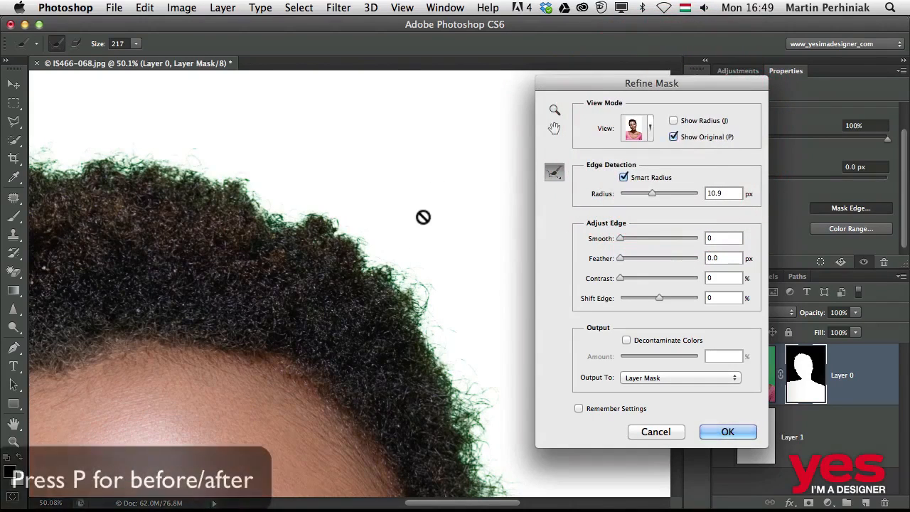
pyautogui.press('p')
pyautogui.press('p')
# Raise the edge detection radius to 60.8 px and compare the hair edge before and after the refinement
pyautogui.moveTo(652, 194); pyautogui.dragTo(663, 196)
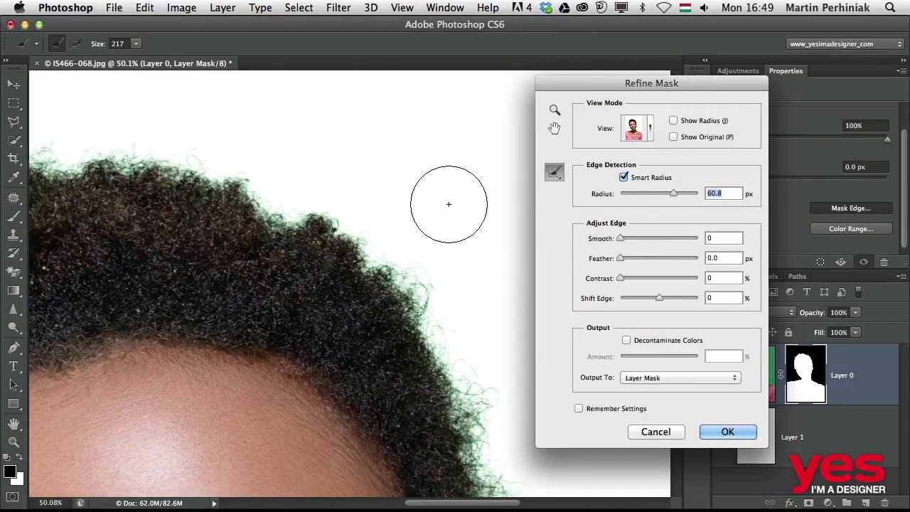
pyautogui.press('p')
pyautogui.press('p')
pyautogui.press('p')
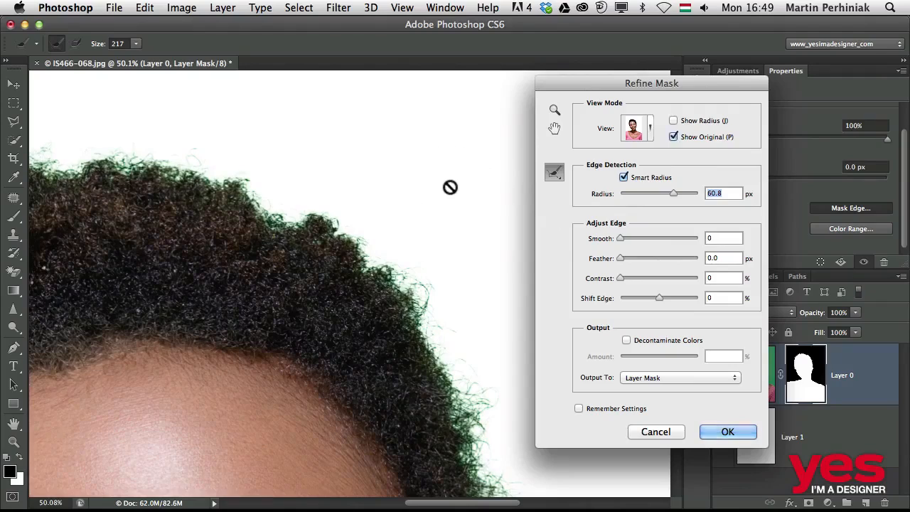
pyautogui.press('p')
pyautogui.press('super+minus')
pyautogui.press('super+minus')
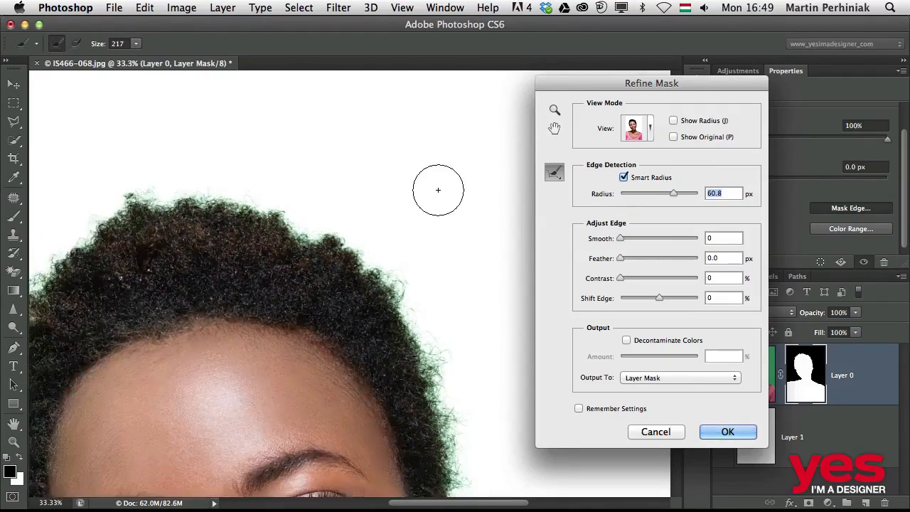
# Turn on Decontaminate Colors for the hair edge and set the amount to 71%
pyautogui.press('super+plus')
pyautogui.press('super+plus')
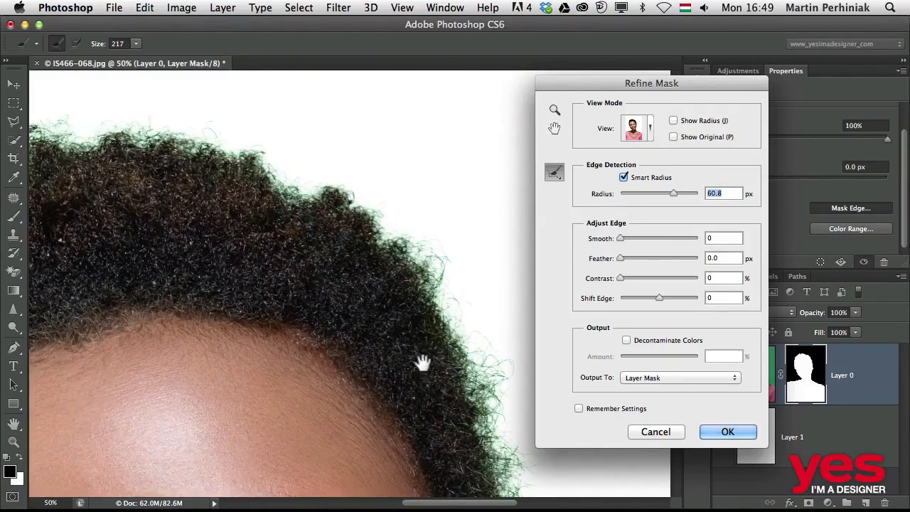
pyautogui.moveTo(422, 363); pyautogui.dragTo(294, 149)
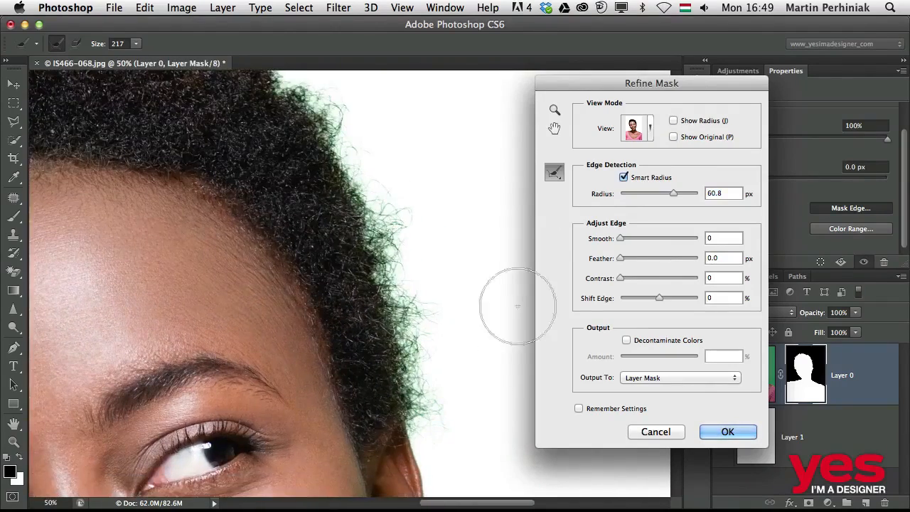
pyautogui.click(623, 340)
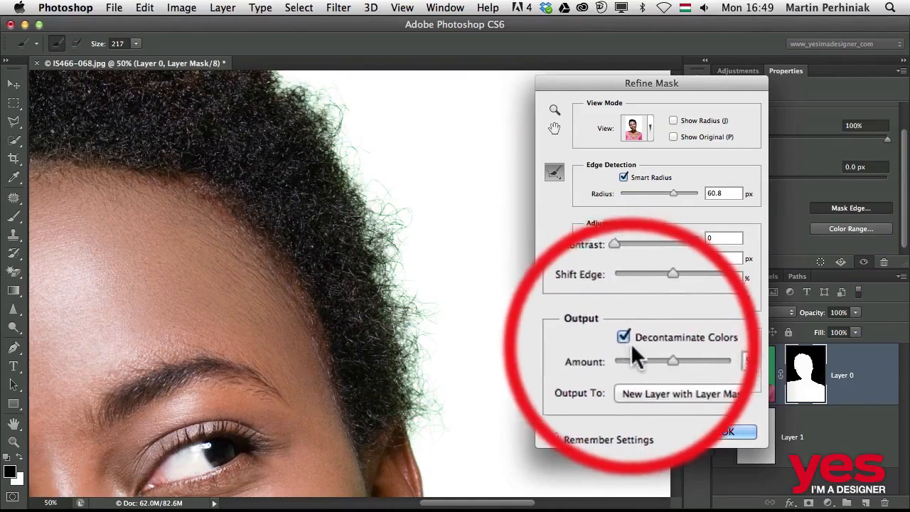
pyautogui.moveTo(659, 356); pyautogui.dragTo(673, 357)
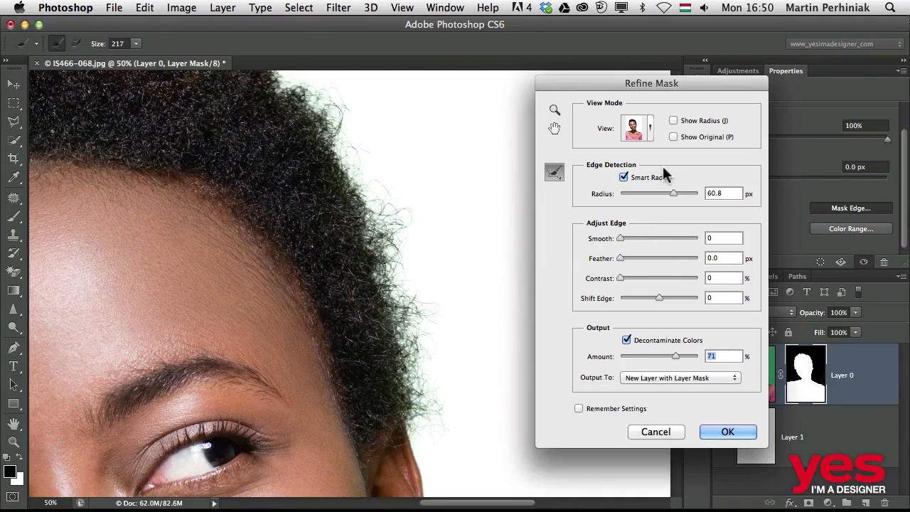
# Compare the decontaminated hair edge with the original mask using Show Original
pyautogui.press('p')
pyautogui.press('p')
pyautogui.press('p')
pyautogui.press('p')
# Brush along the hair edge on the left side of the head with the Refine Radius tool
pyautogui.press('space')
pyautogui.moveTo(291, 185); pyautogui.dragTo(419, 427)
pyautogui.press('space')
pyautogui.moveTo(297, 311); pyautogui.dragTo(534, 328)
pyautogui.moveTo(430, 331); pyautogui.dragTo(427, 160)
pyautogui.moveTo(301, 344); pyautogui.dragTo(356, 107)
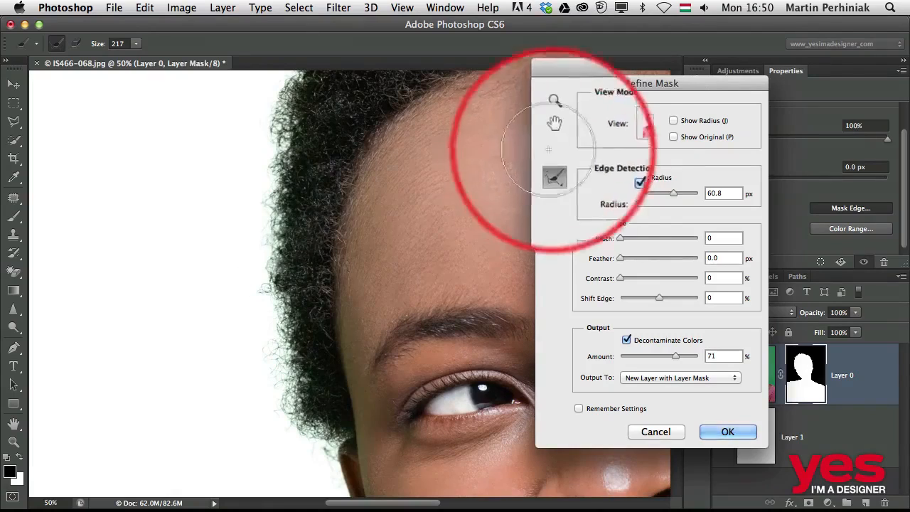
pyautogui.click(554, 171)
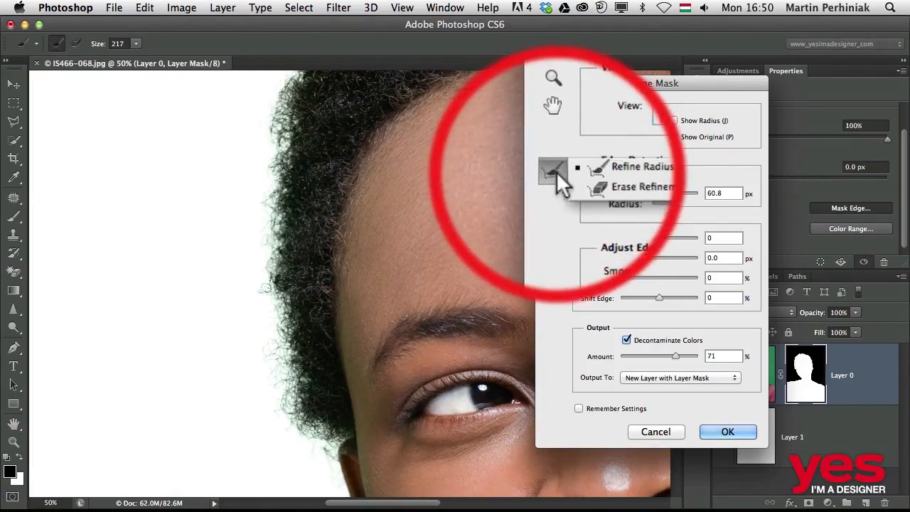
pyautogui.click(601, 171)
pyautogui.moveTo(283, 428); pyautogui.dragTo(270, 304)
pyautogui.moveTo(266, 398)
pyautogui.mouseDown()
pyautogui.moveTo(269, 199)
pyautogui.moveTo(284, 135)
pyautogui.mouseUp()
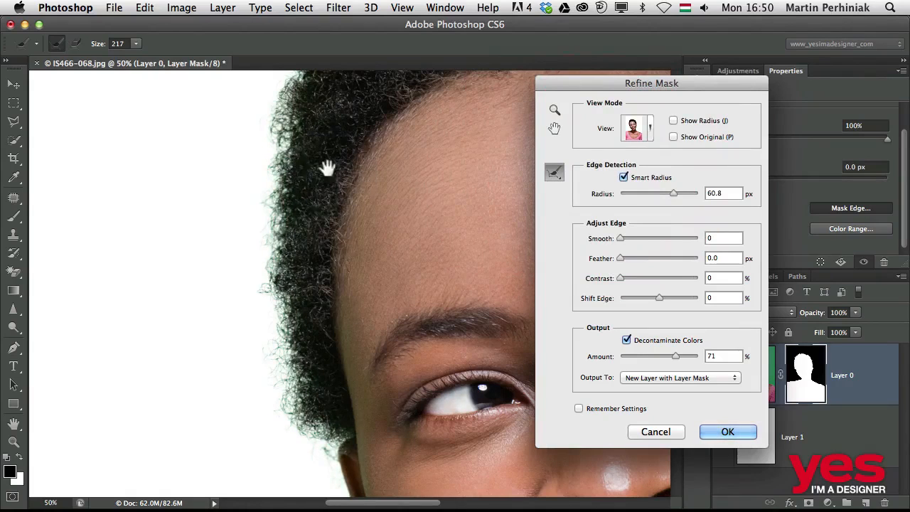
# Extend the Refine Radius brushing over the upper-left curls and across the top of the hair
pyautogui.moveTo(325, 163); pyautogui.dragTo(222, 307)
pyautogui.moveTo(183, 354)
pyautogui.mouseDown()
pyautogui.moveTo(190, 281)
pyautogui.moveTo(213, 217)
pyautogui.moveTo(267, 181)
pyautogui.mouseUp()
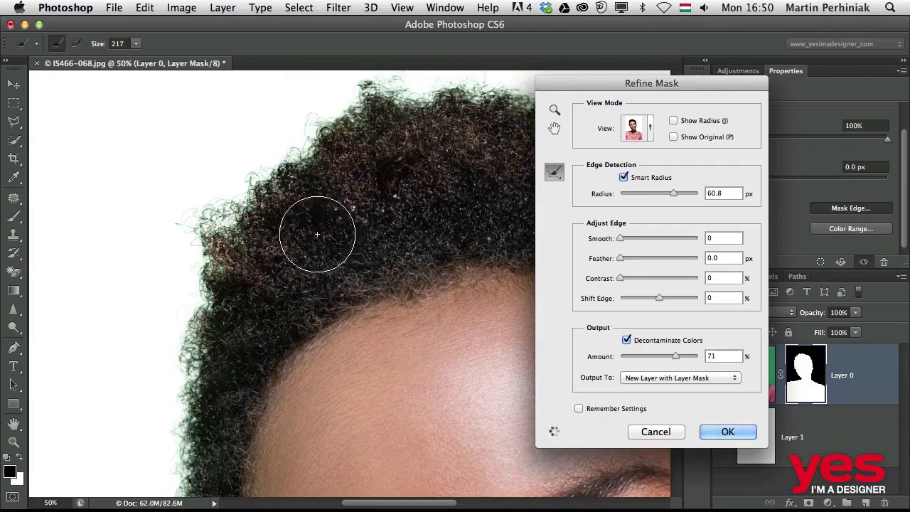
pyautogui.moveTo(351, 192); pyautogui.dragTo(214, 324)
pyautogui.moveTo(213, 231)
pyautogui.mouseDown()
pyautogui.moveTo(312, 218)
pyautogui.moveTo(435, 227)
pyautogui.moveTo(503, 292)
pyautogui.moveTo(515, 269)
pyautogui.mouseUp()
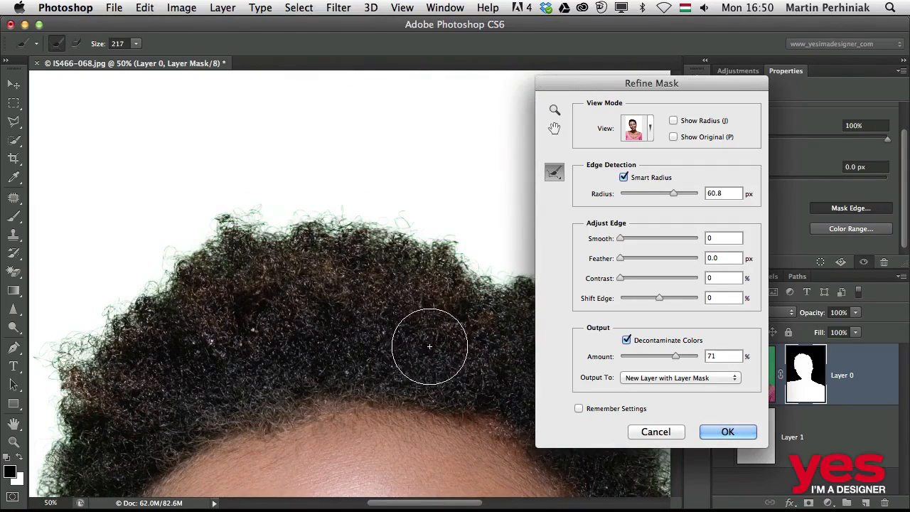
# Brush the Refine Radius tool down the hair edge on the right side of the head to the ear
pyautogui.moveTo(428, 343); pyautogui.dragTo(44, 184)
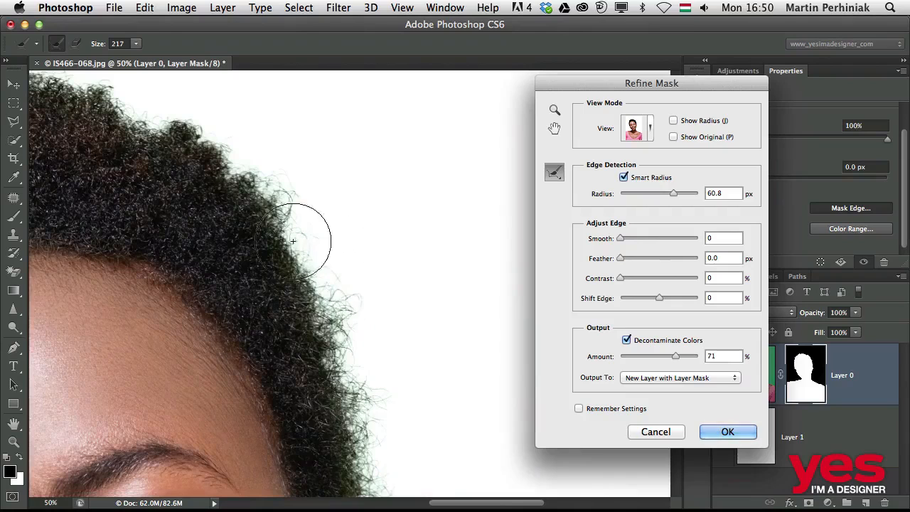
pyautogui.moveTo(245, 165)
pyautogui.mouseDown()
pyautogui.moveTo(325, 260)
pyautogui.moveTo(380, 359)
pyautogui.mouseUp()
pyautogui.moveTo(429, 339); pyautogui.dragTo(419, 333)
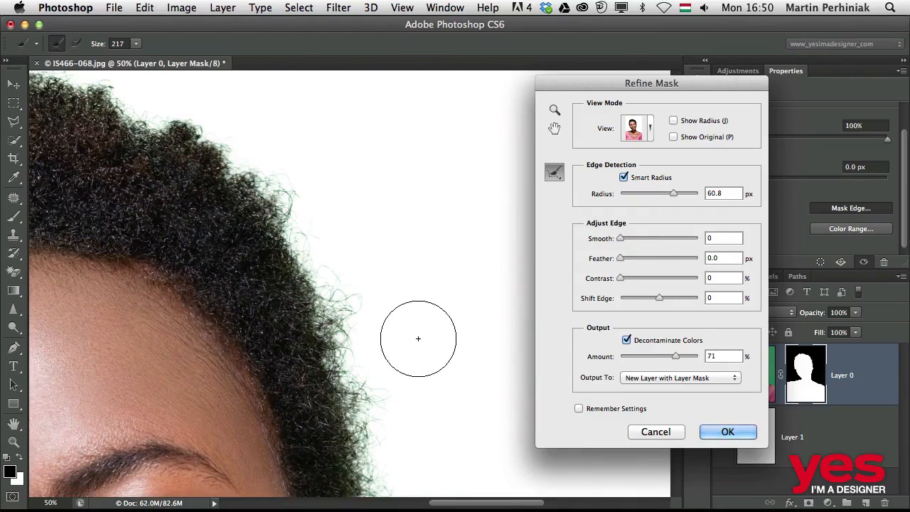
pyautogui.moveTo(408, 366); pyautogui.dragTo(429, 213)
pyautogui.moveTo(405, 260)
pyautogui.mouseDown()
pyautogui.moveTo(426, 325)
pyautogui.moveTo(457, 335)
pyautogui.mouseUp()
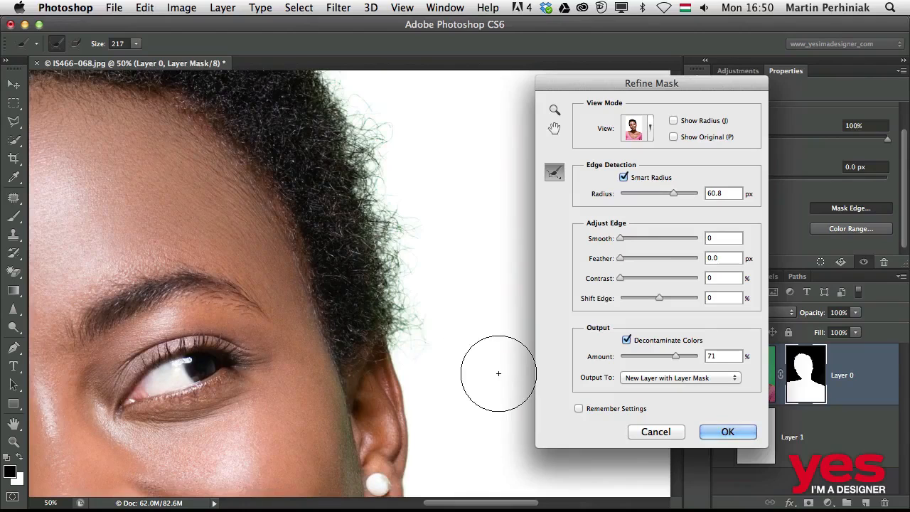
# Check the whole cutout and apply the mask refinement, output as New Layer with Layer Mask
pyautogui.press('super+minus')
pyautogui.press('super+minus')
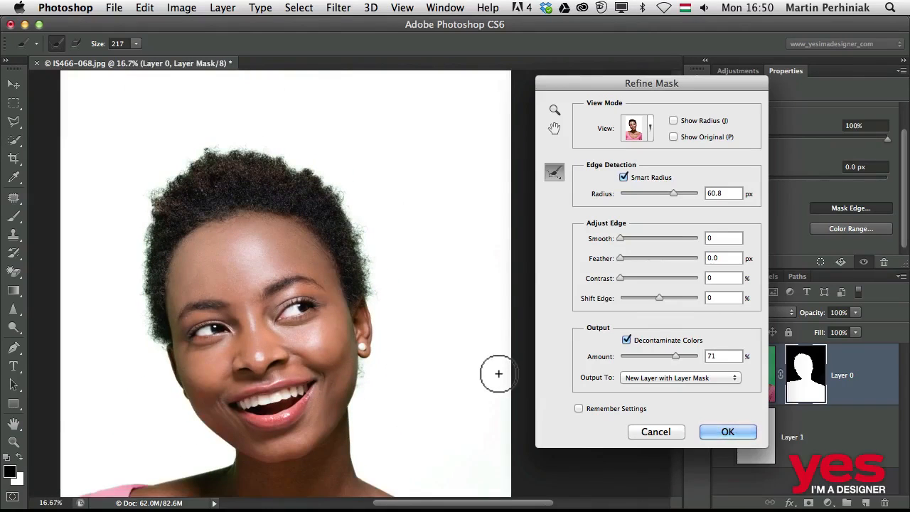
pyautogui.moveTo(315, 385); pyautogui.dragTo(358, 333)
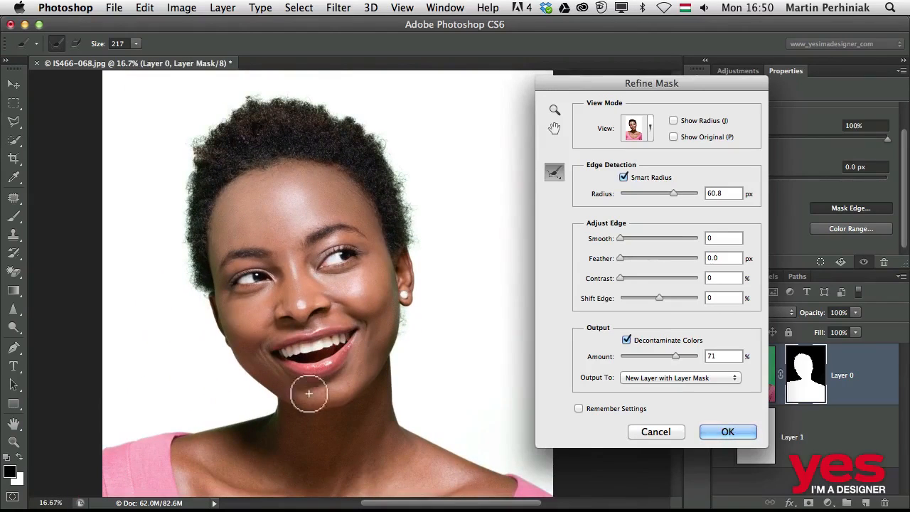
pyautogui.click(731, 433)
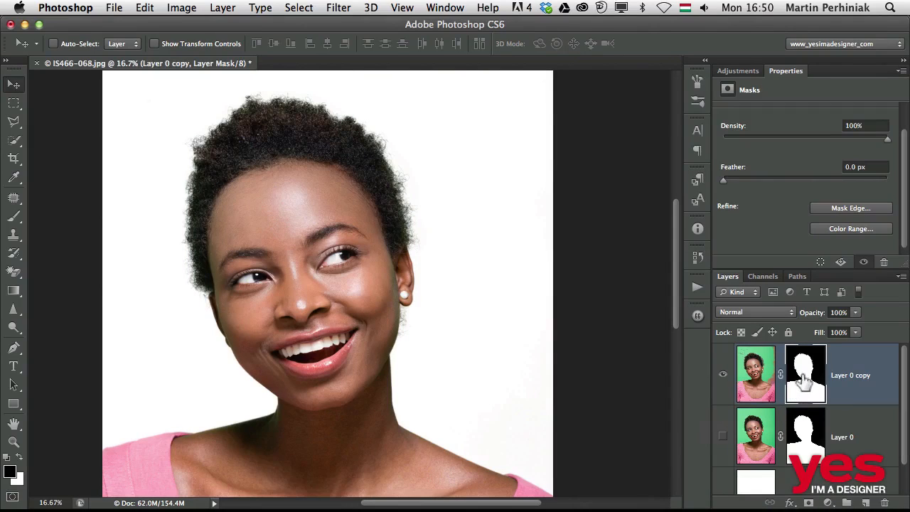
# Compare the unmasked original Layer 0 with the refined Layer 0 copy by disabling Layer 0's mask and switching layer visibility
pyautogui.click(722, 438)
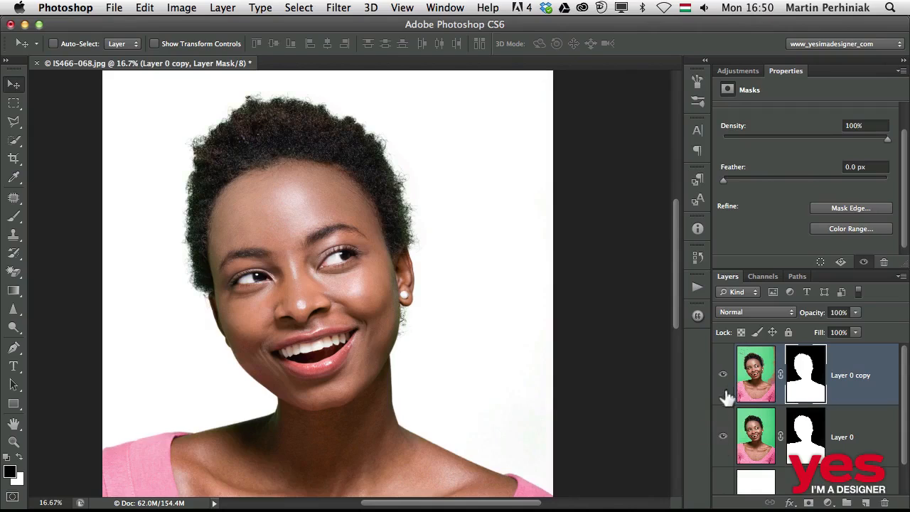
pyautogui.click(724, 376)
pyautogui.keyDown('shift'); pyautogui.click(808, 450); pyautogui.keyUp('shift')
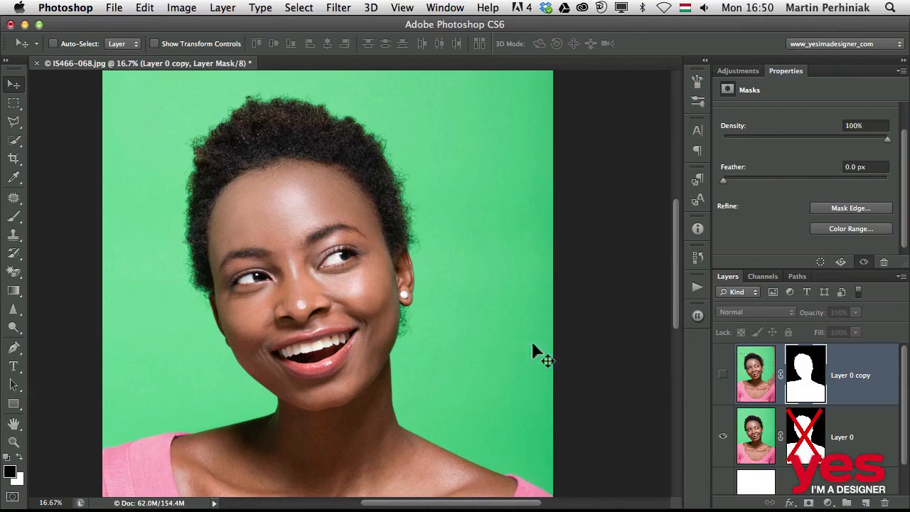
pyautogui.click(722, 437)
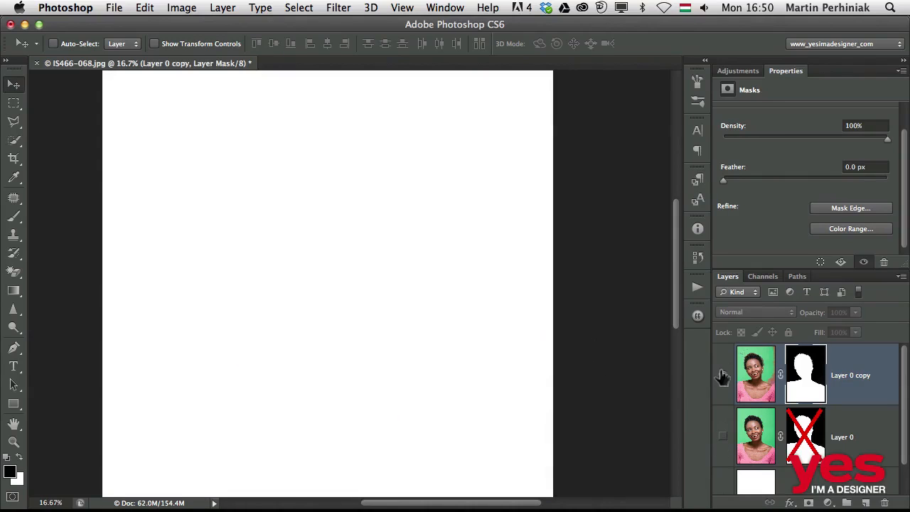
pyautogui.click(722, 376)
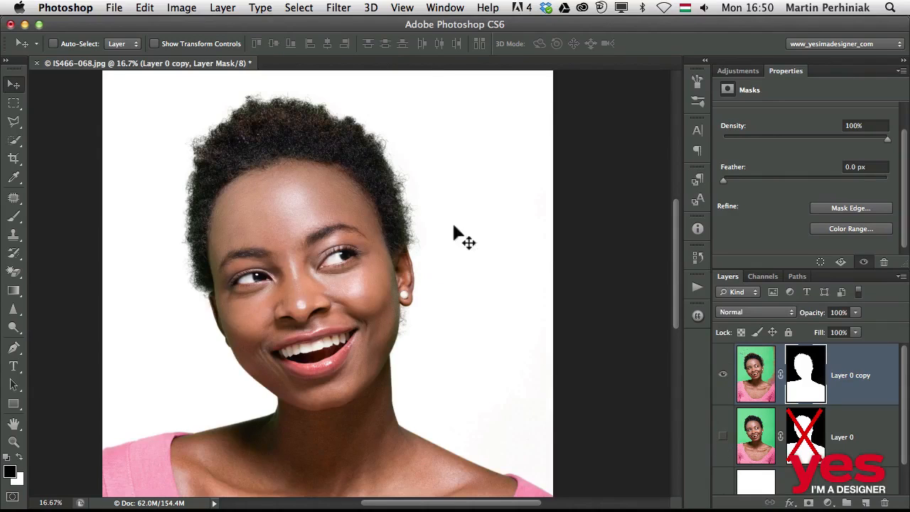
pyautogui.moveTo(284, 158); pyautogui.dragTo(338, 280)
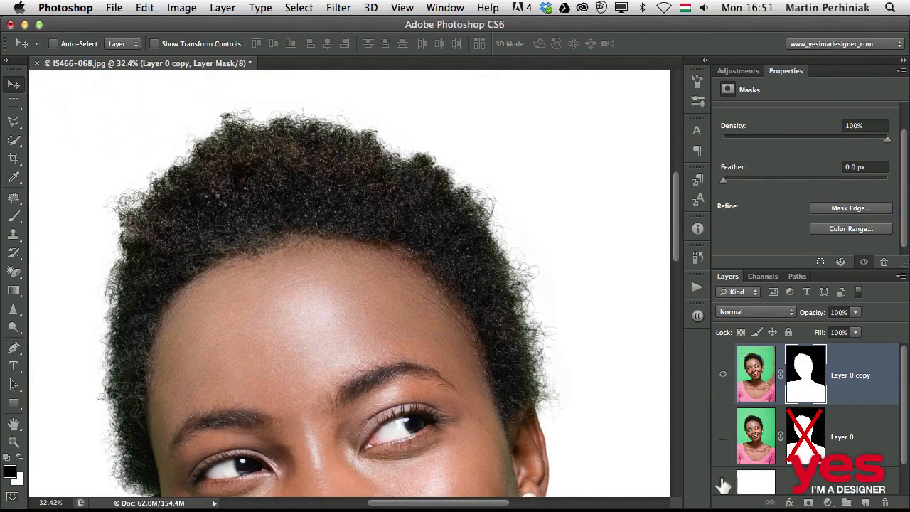
# Display the layer mask of Layer 0 copy on its own and examine the hair strands along its edges
pyautogui.scroll(-2, 849, 434)
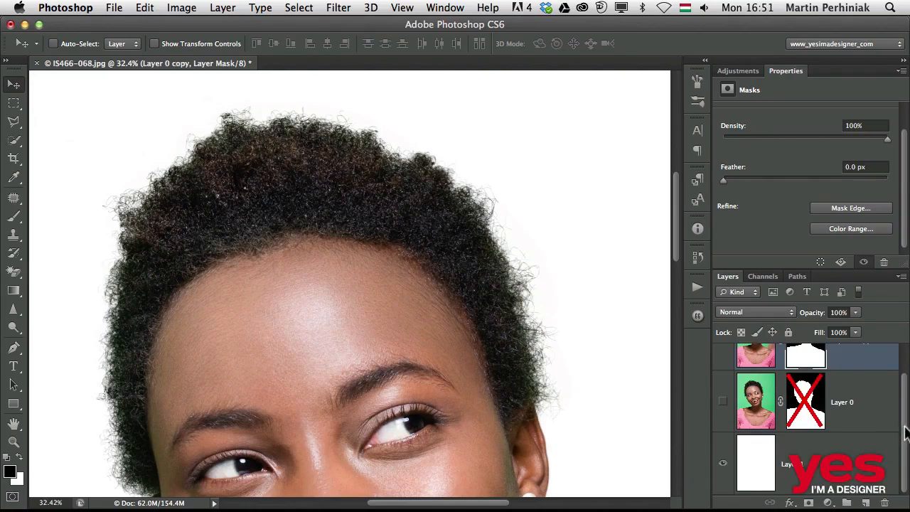
pyautogui.scroll(2, 907, 434)
pyautogui.keyDown('alt'); pyautogui.click(806, 370); pyautogui.keyUp('alt')
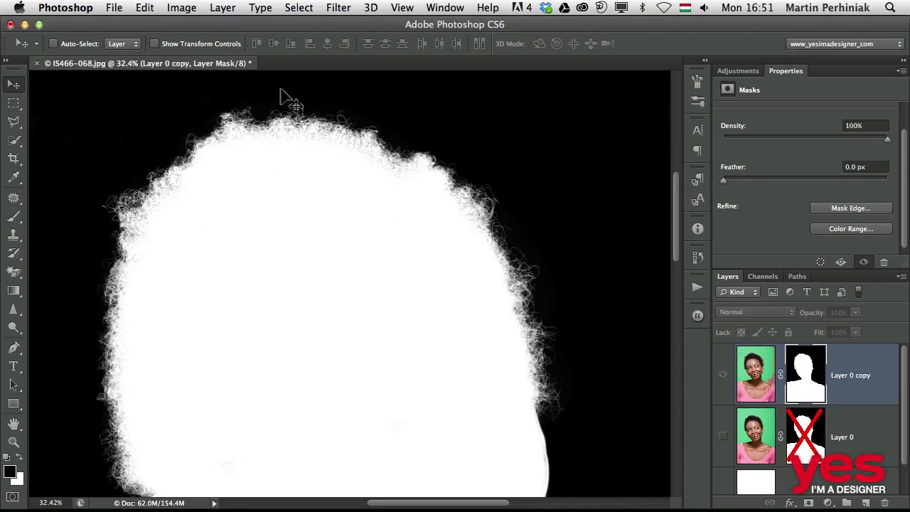
pyautogui.scroll(5, 534, 291)
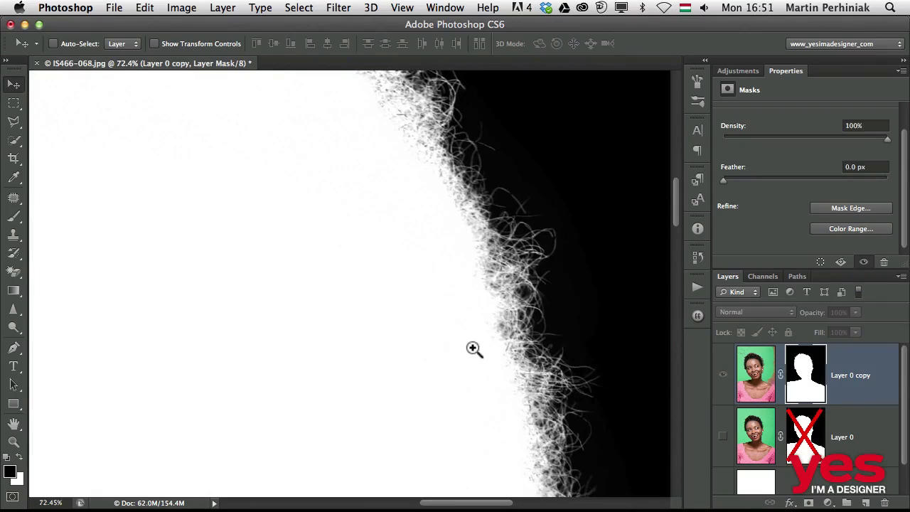
pyautogui.scroll(5, 469, 352)
pyautogui.moveTo(426, 365); pyautogui.dragTo(428, 365)
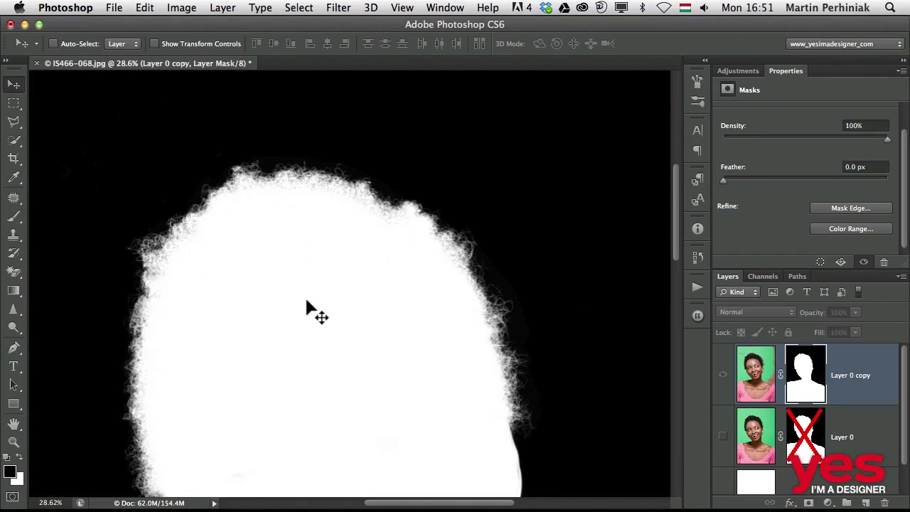
pyautogui.moveTo(326, 319); pyautogui.dragTo(298, 326)
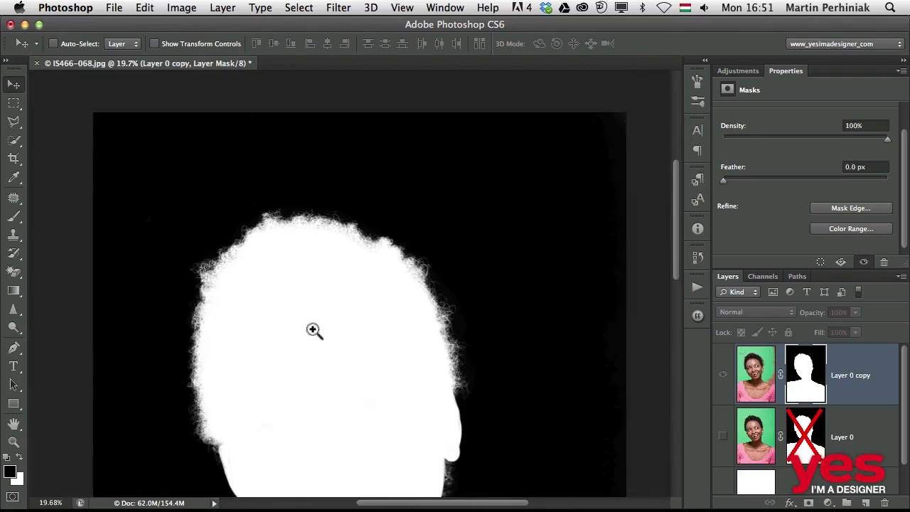
pyautogui.moveTo(286, 376); pyautogui.dragTo(264, 278)
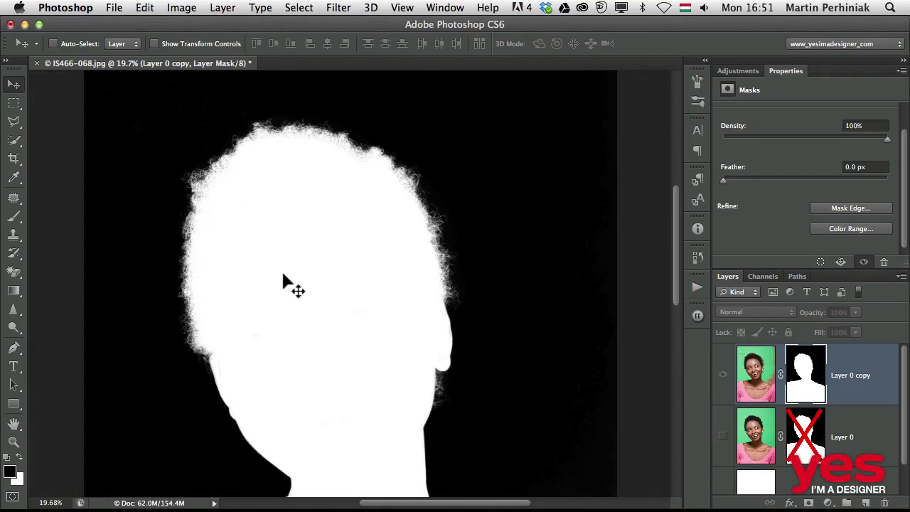